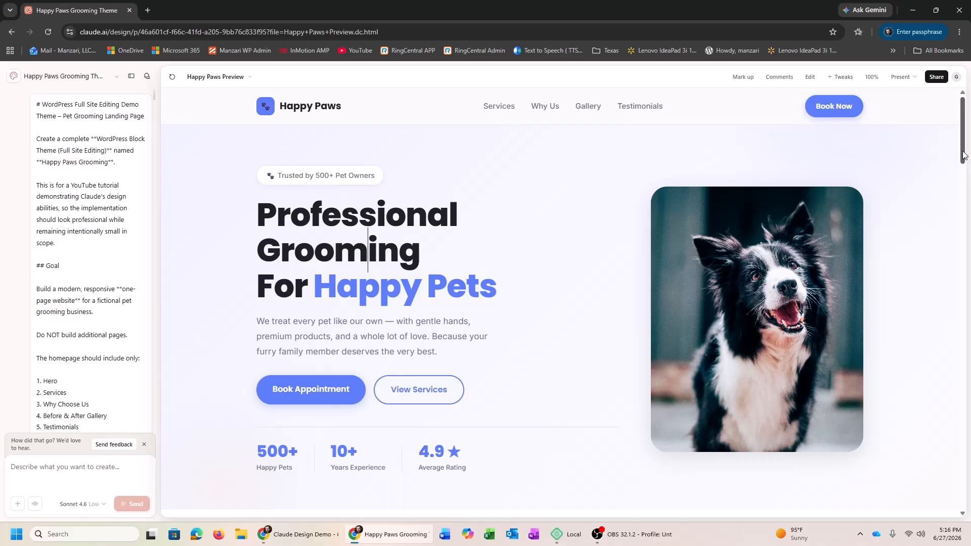
Tour the preview's Services, Why Us, Gallery and Testimonials sections, then switch to ChatGPT
left_click_drag(963, 156, 955, 126)
left_click(501, 110)
left_click(543, 108)
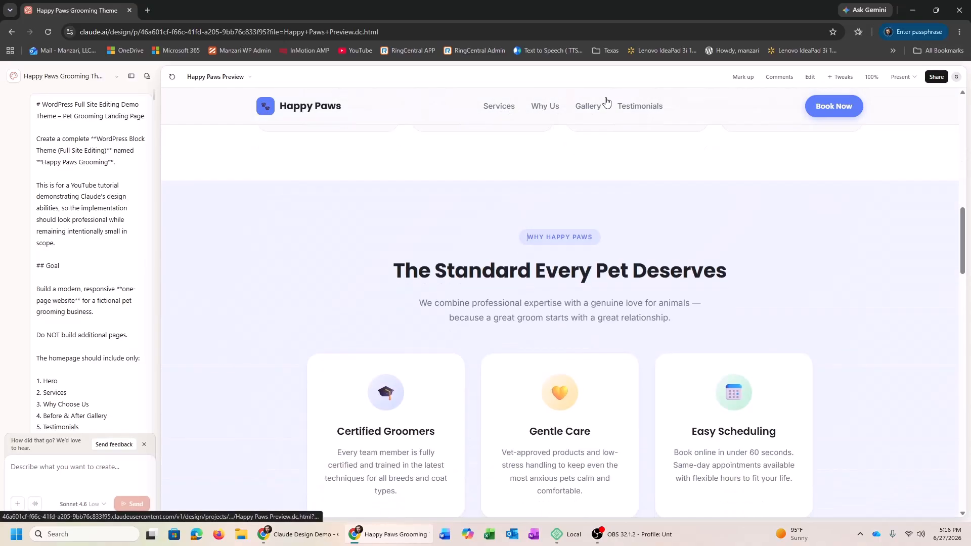
left_click(587, 107)
left_click(641, 107)
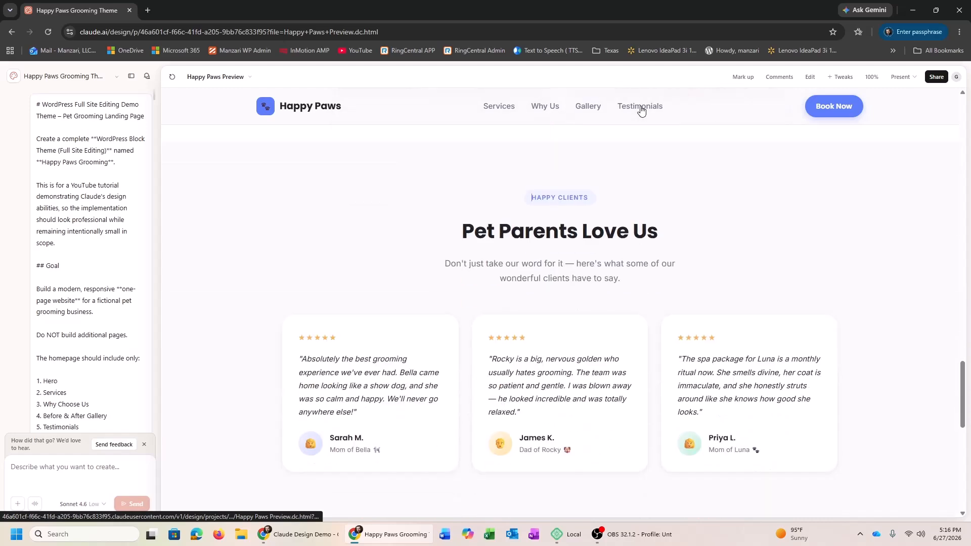
left_click_drag(966, 434, 963, 164)
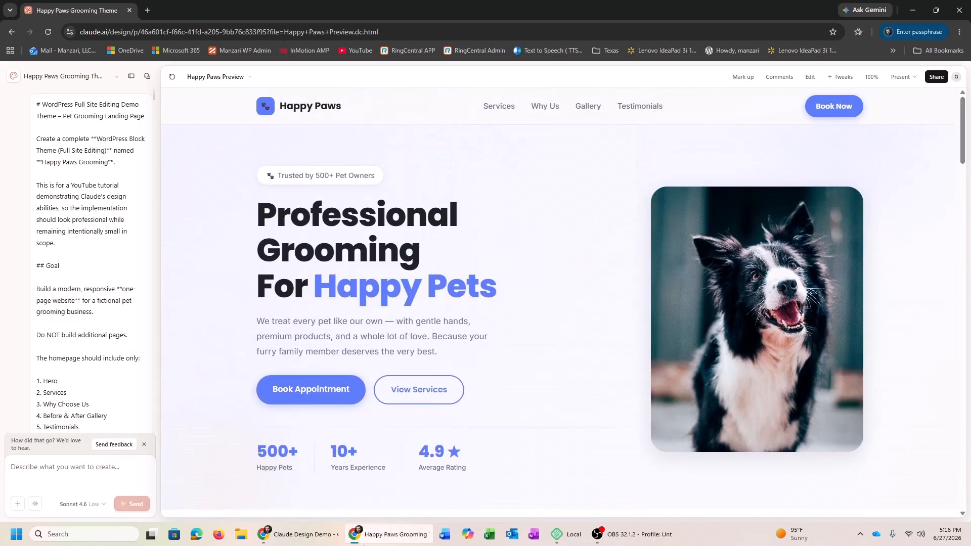
left_click(299, 535)
Review the ChatGPT theme prompt, highlighting the separate-CSS, no-inline-styling requirement
scroll(738, 167, "up", 10)
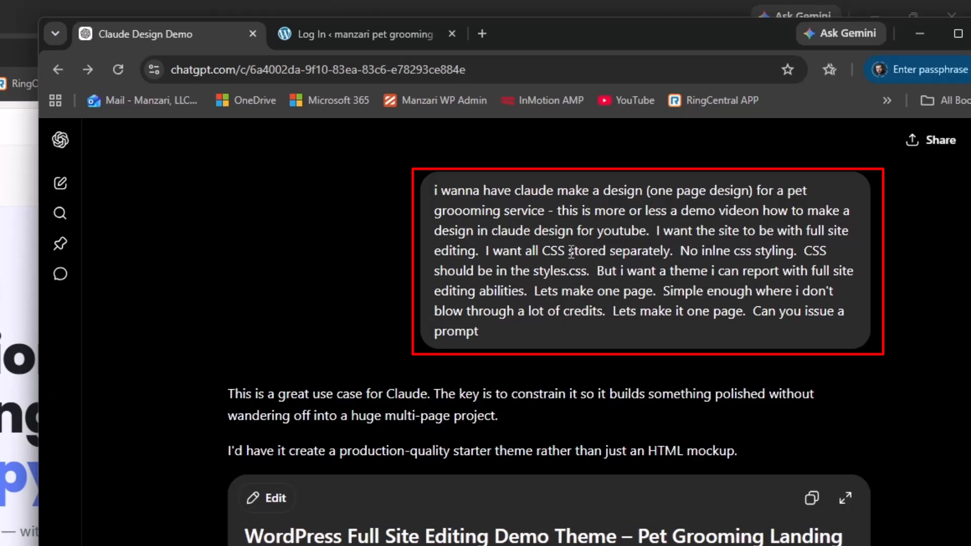
left_click_drag(489, 254, 662, 251)
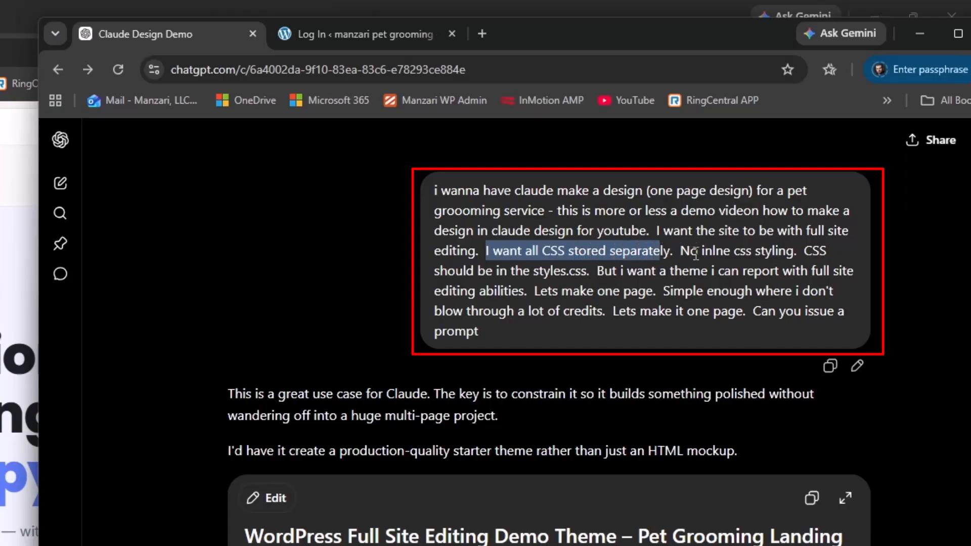
left_click_drag(487, 251, 799, 251)
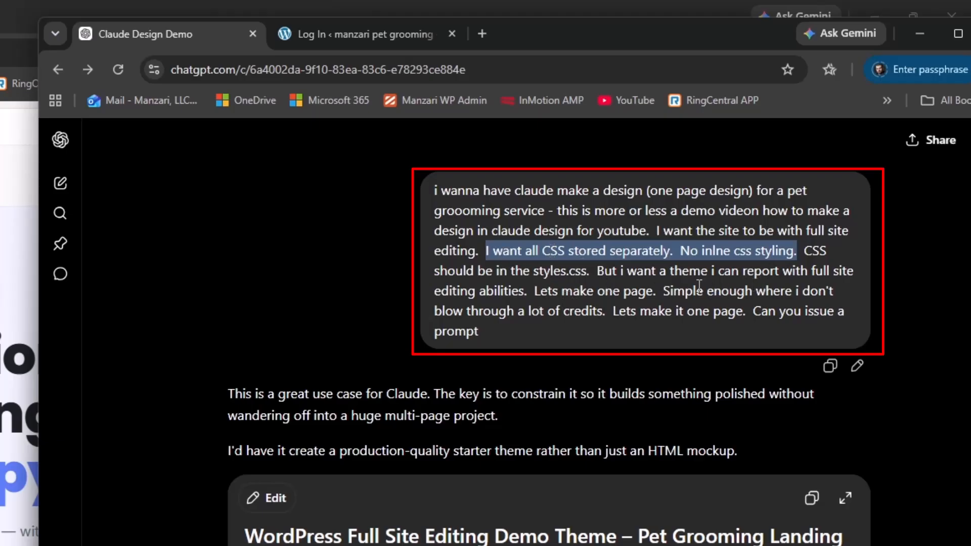
scroll(586, 308, "down", 5)
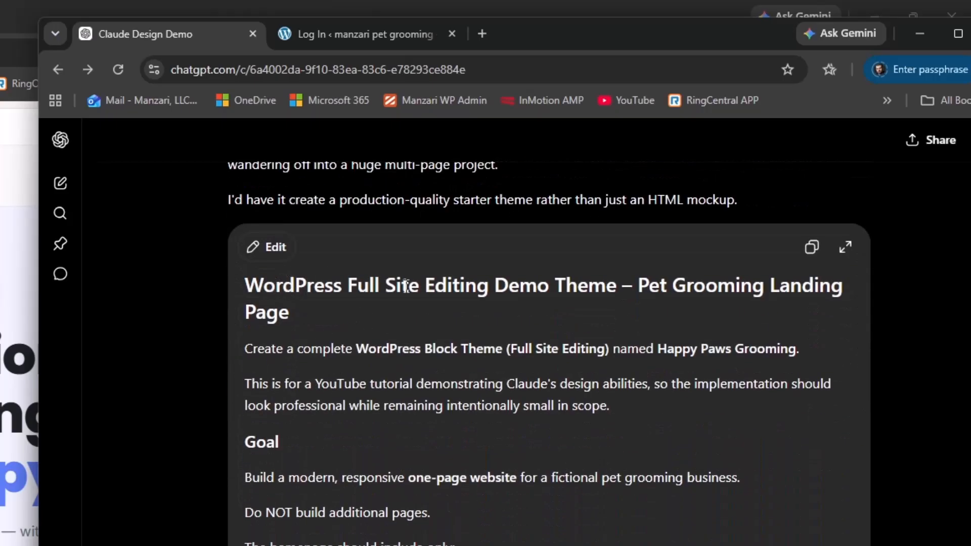
scroll(425, 295, "down", 6)
scroll(447, 305, "down", 10)
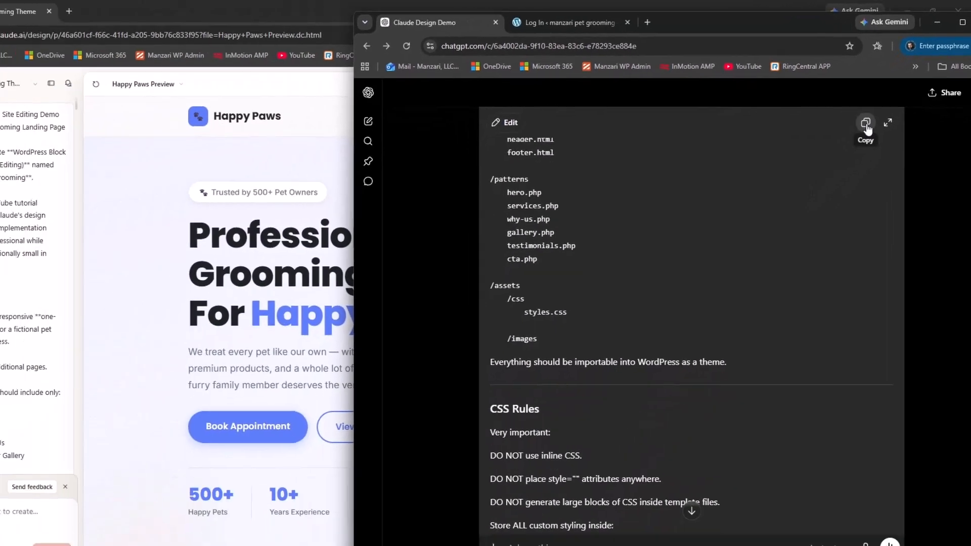
Copy the theme prompt and return to the Claude Design project chat
left_click(812, 185)
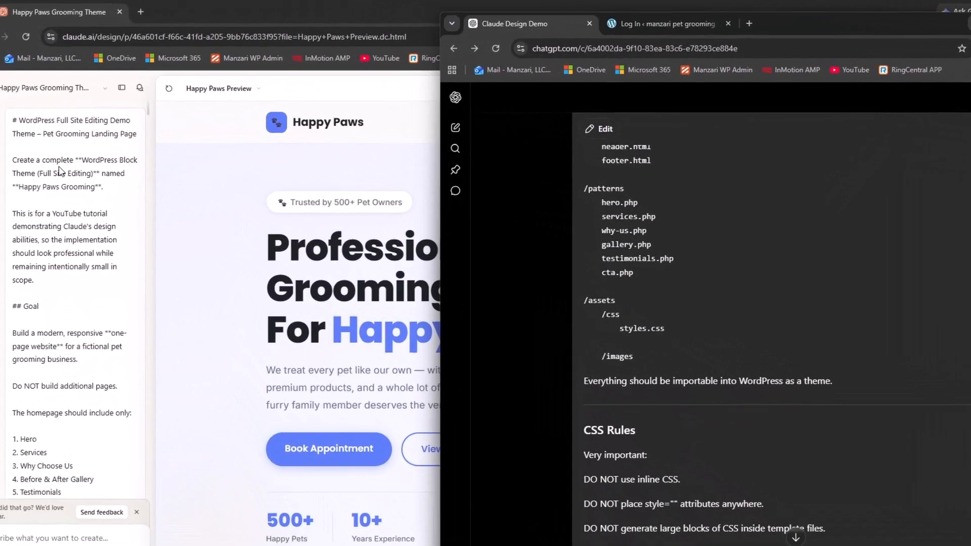
left_click(50, 143)
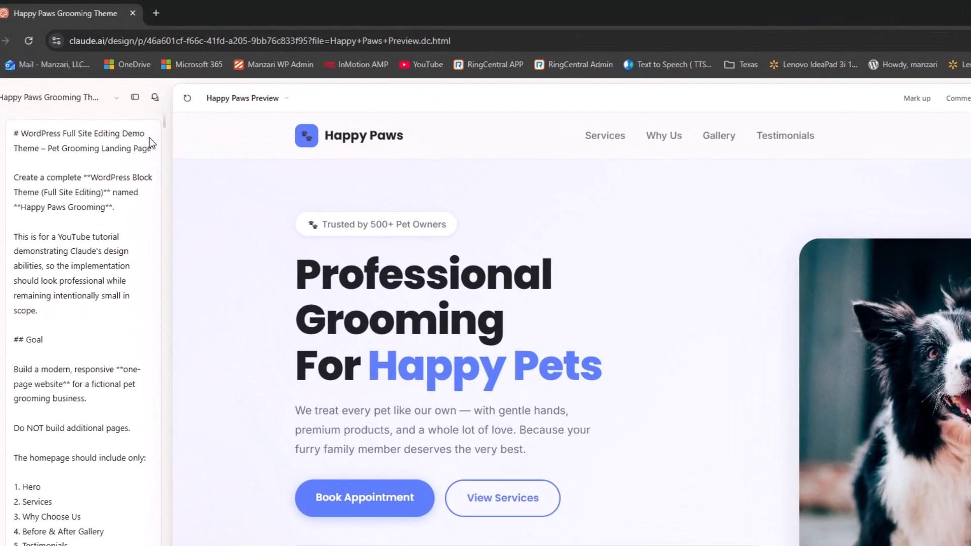
scroll(90, 192, "down", 20)
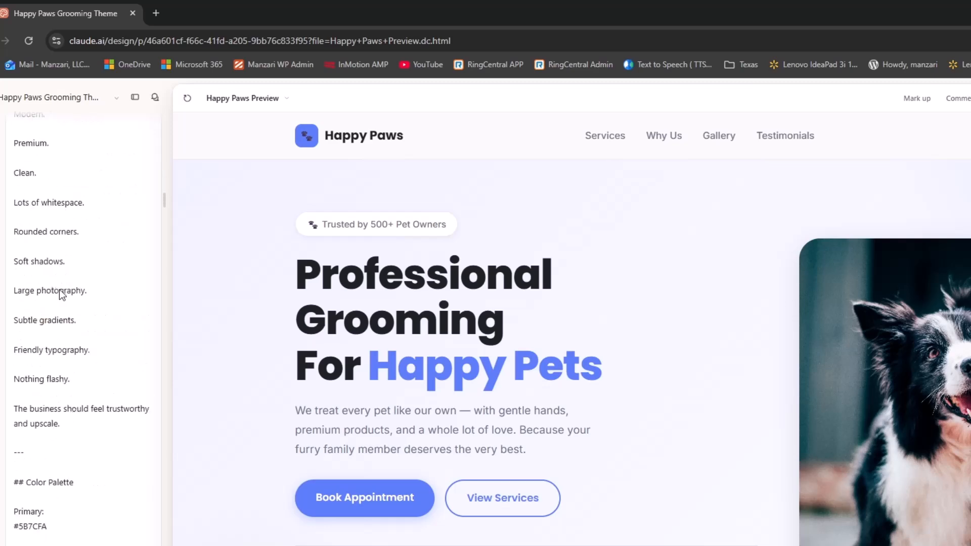
scroll(60, 292, "down", 20)
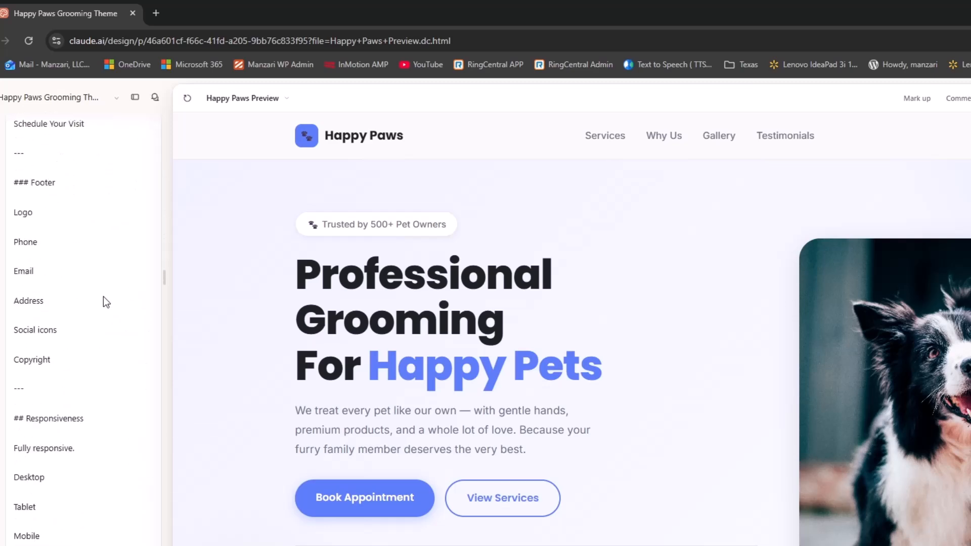
scroll(104, 297, "down", 20)
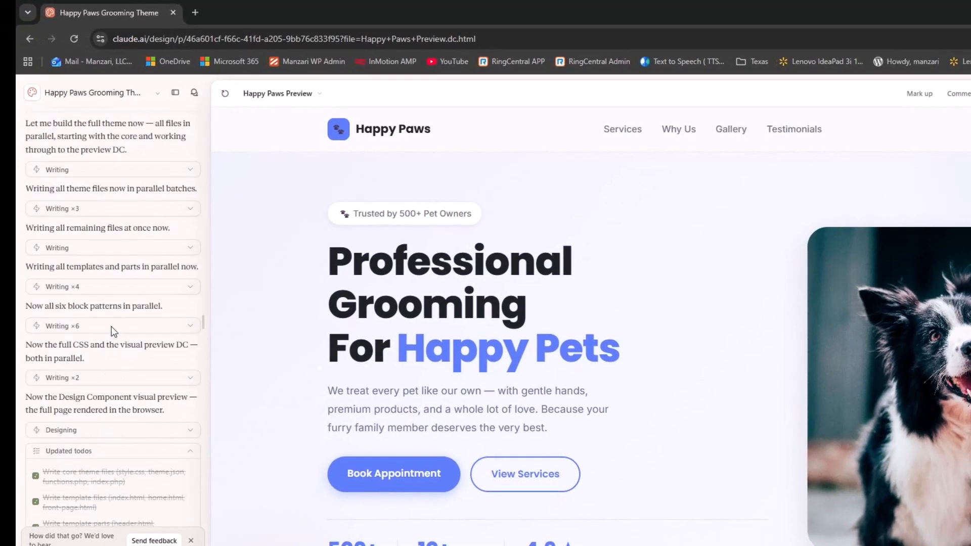
Scroll the build log to the 18 theme files and the hero-dog.jpg and before-after-1–4.jpg photo assignments
scroll(111, 326, "up", 4)
scroll(67, 272, "down", 4)
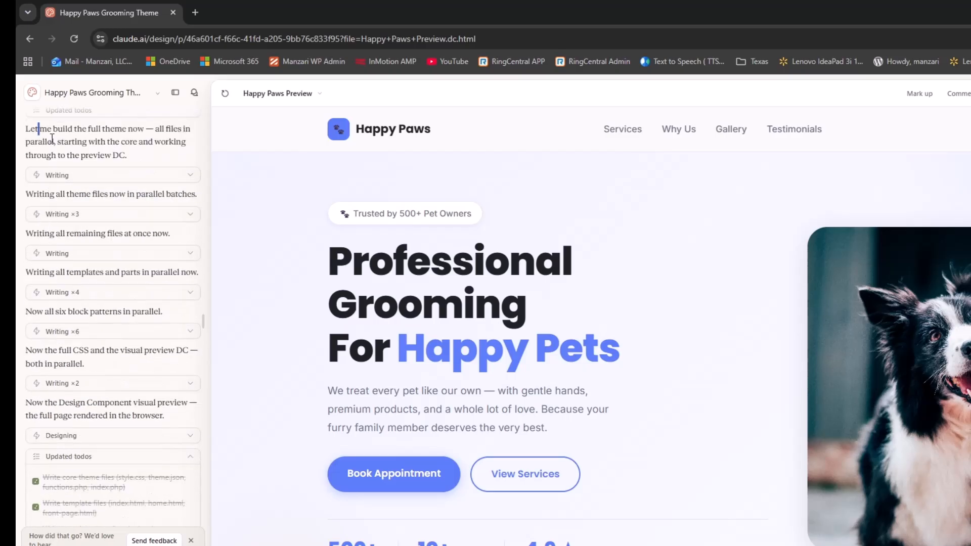
left_click_drag(52, 138, 90, 154)
left_click(90, 154)
scroll(77, 197, "down", 15)
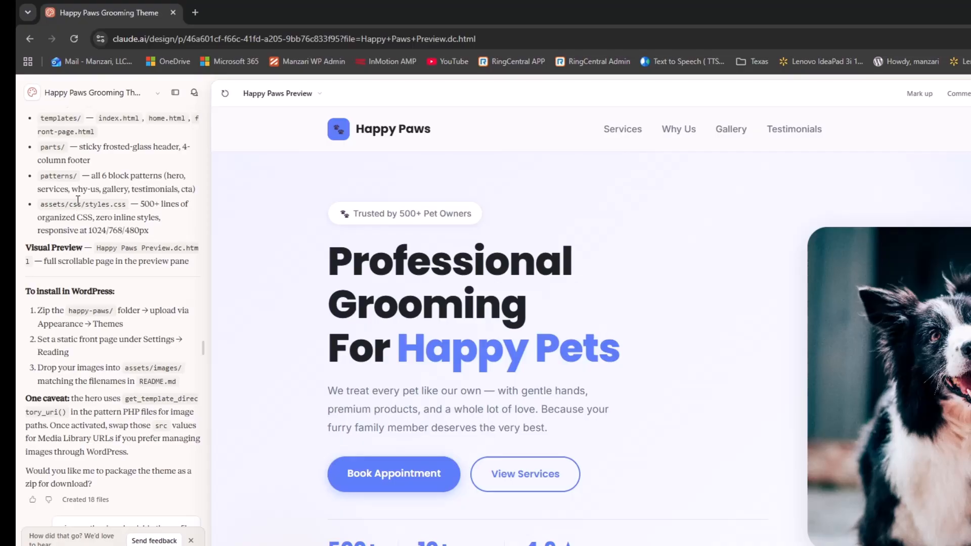
scroll(77, 200, "down", 2)
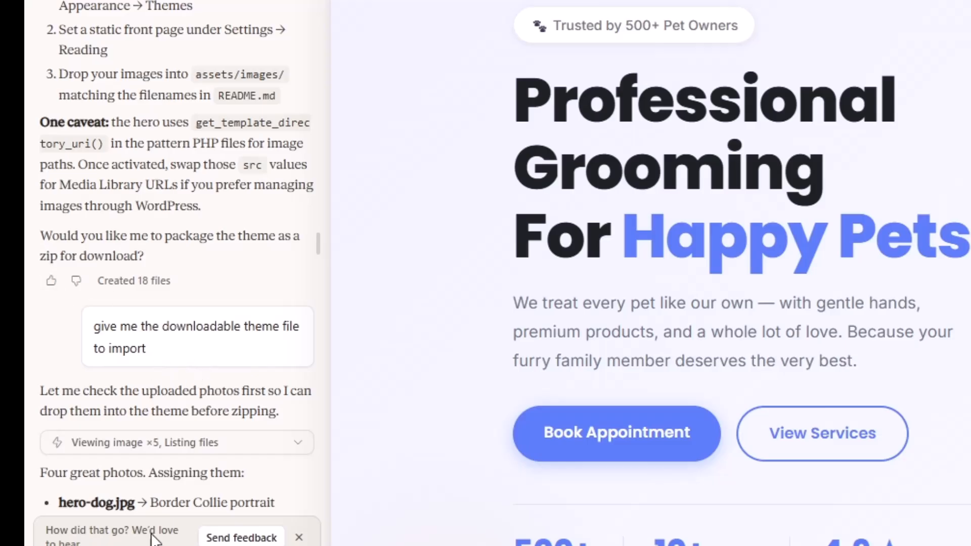
scroll(222, 261, "down", 4)
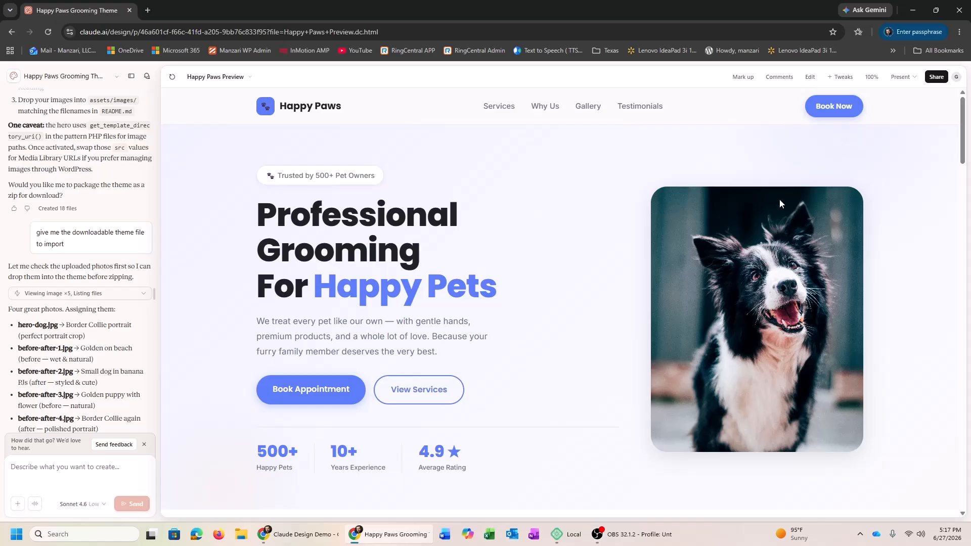
Check the gallery's real photos and the happy-paws.zip download link, then switch to Local
left_click_drag(963, 112, 943, 318)
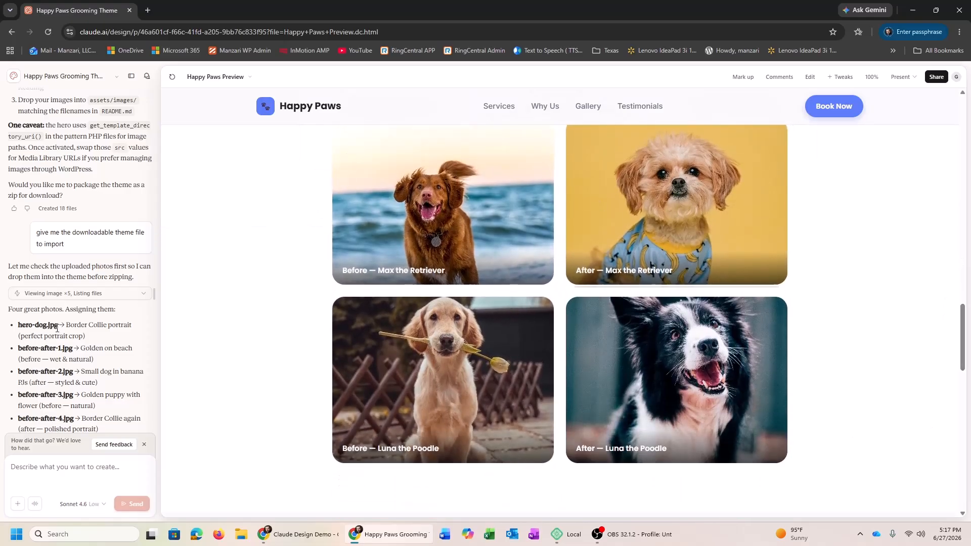
scroll(60, 327, "down", 1)
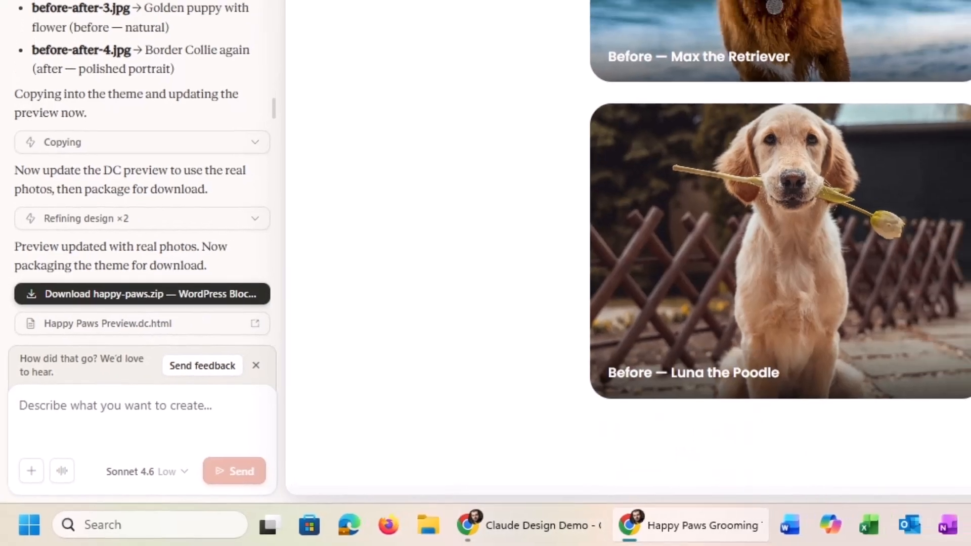
left_click(617, 534)
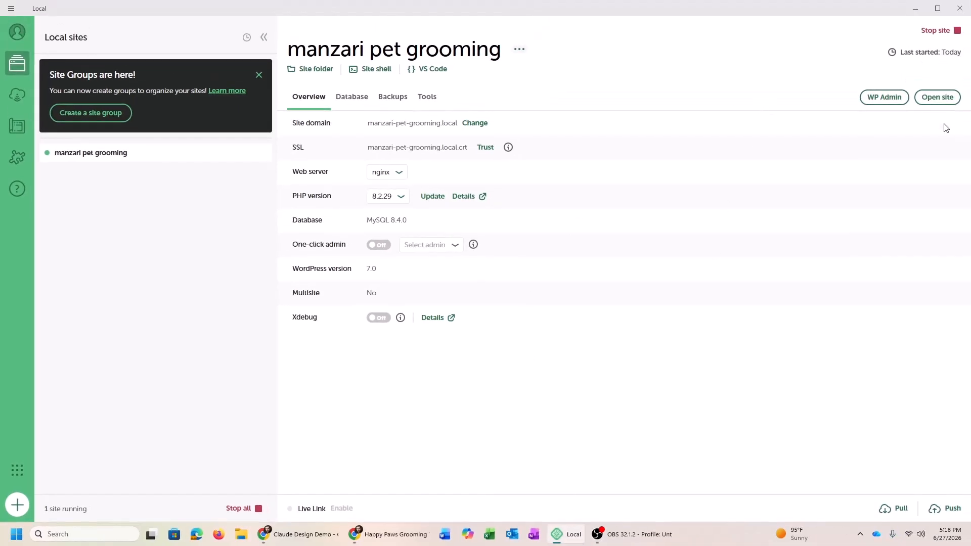
Open WP Admin from Local and sign in with the admin username and password
left_click(866, 99)
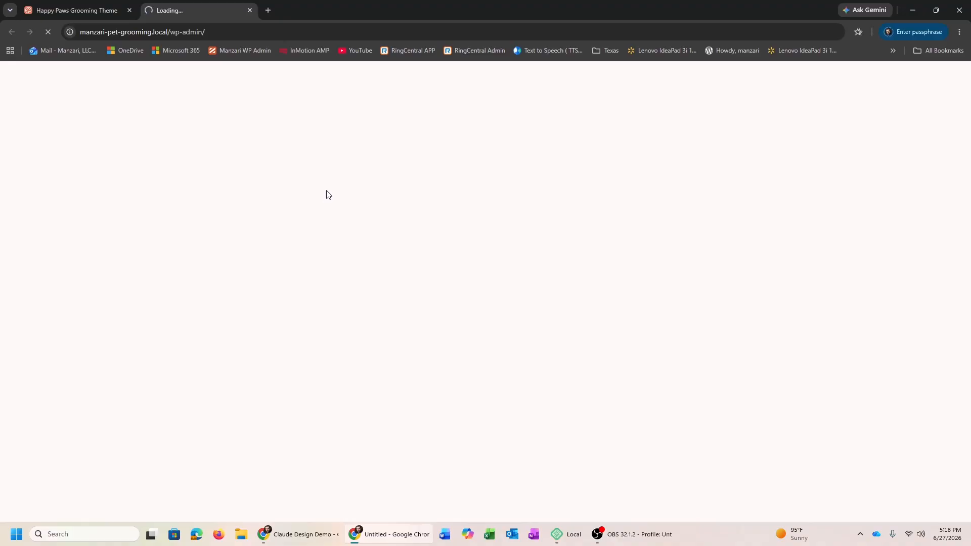
type("admin")
key("Tab")
type("••••")
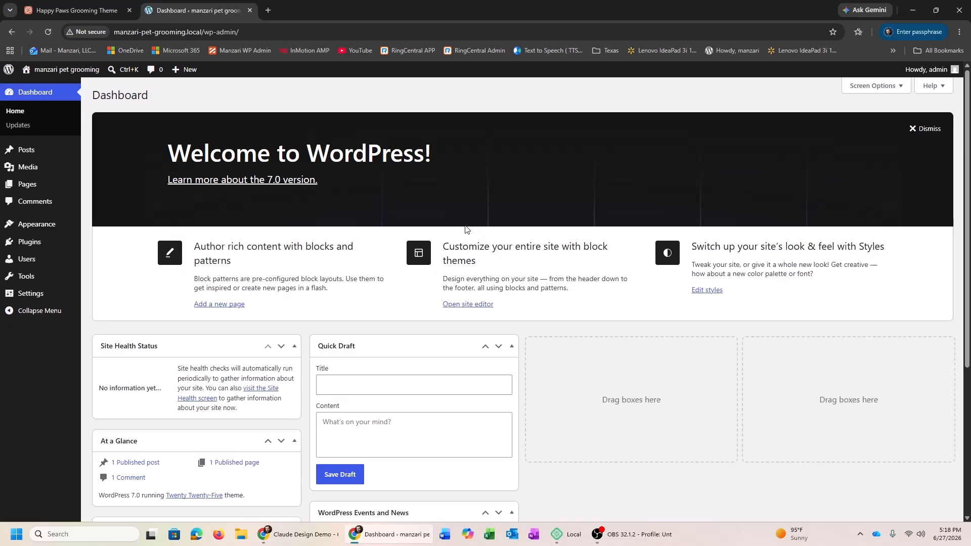
Upload and install happy-paws.zip via Themes > Add Theme, then activate Happy Paws Grooming
mouse_move(61, 224)
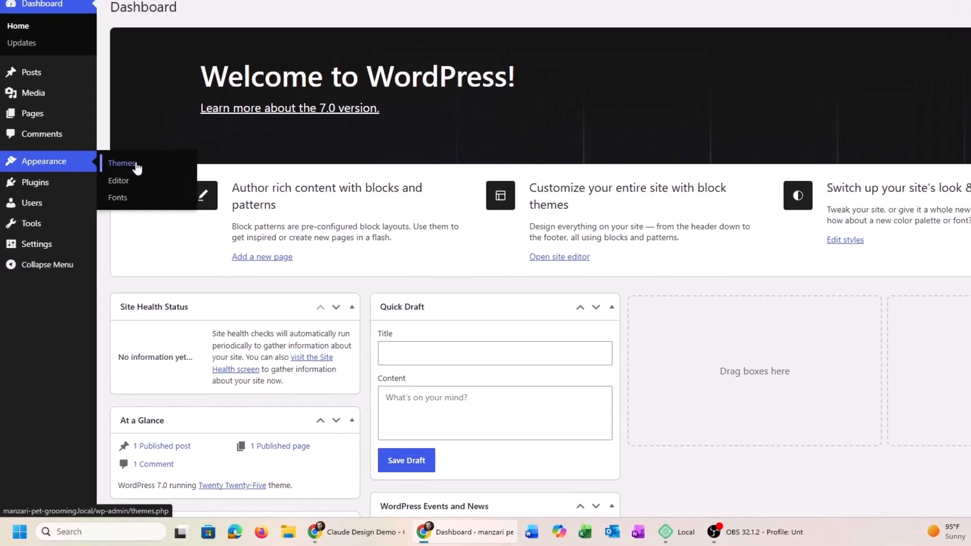
left_click(105, 229)
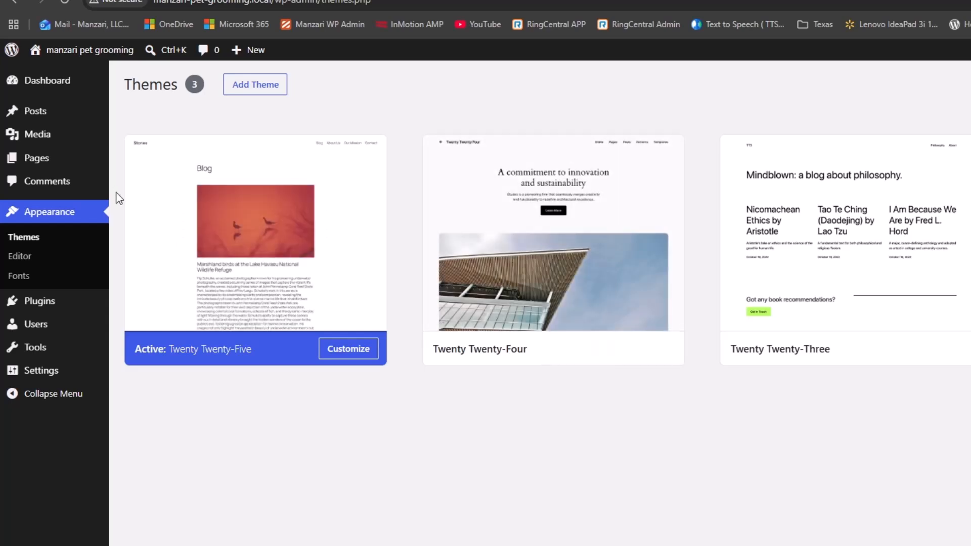
left_click(257, 86)
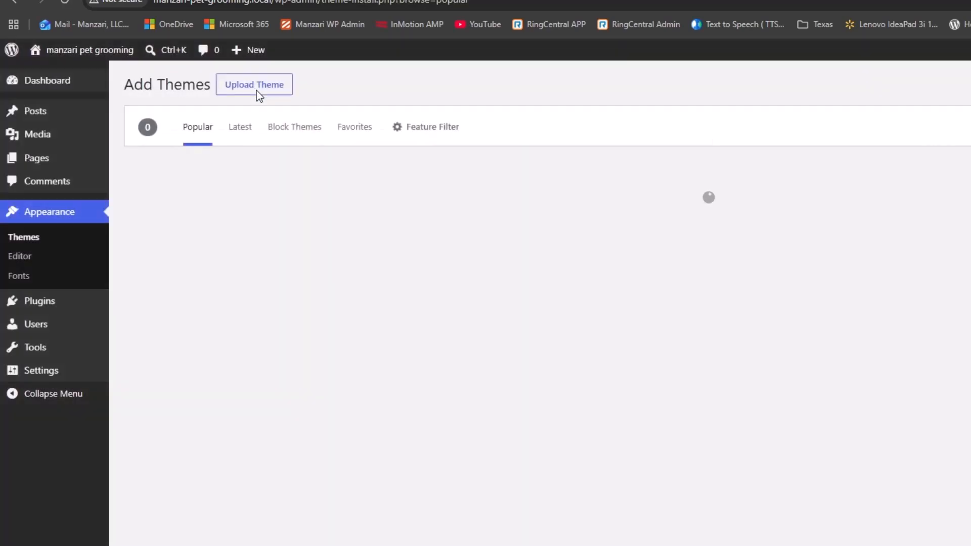
left_click(270, 94)
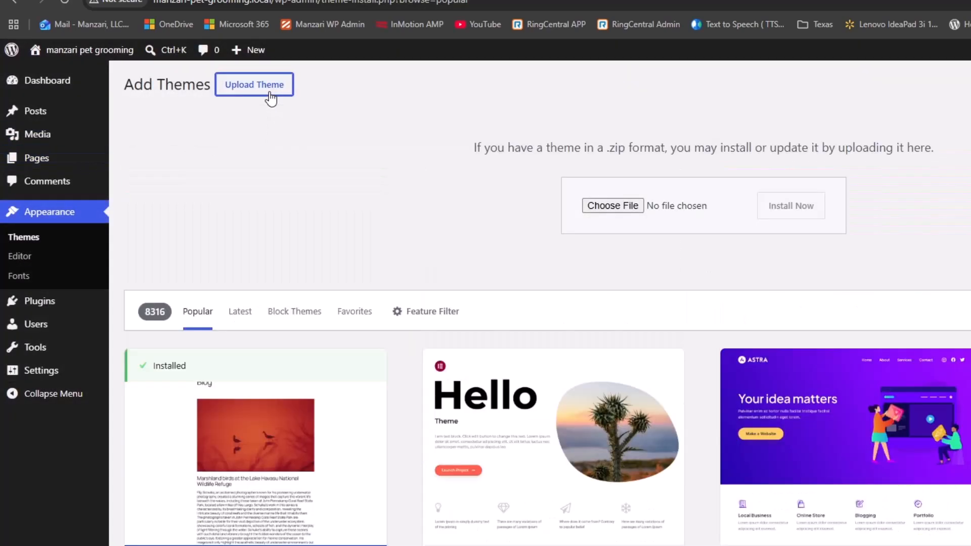
left_click(609, 206)
left_click(140, 169)
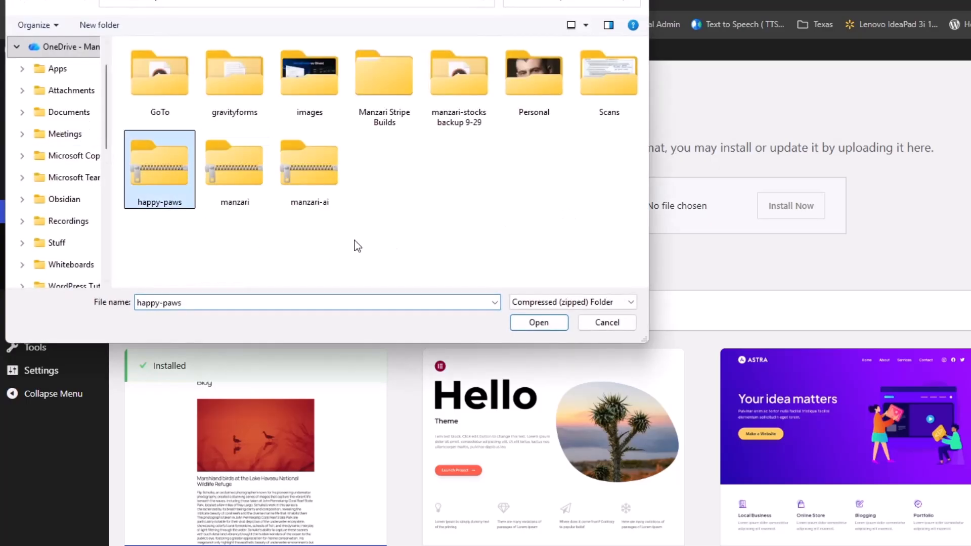
left_click(542, 328)
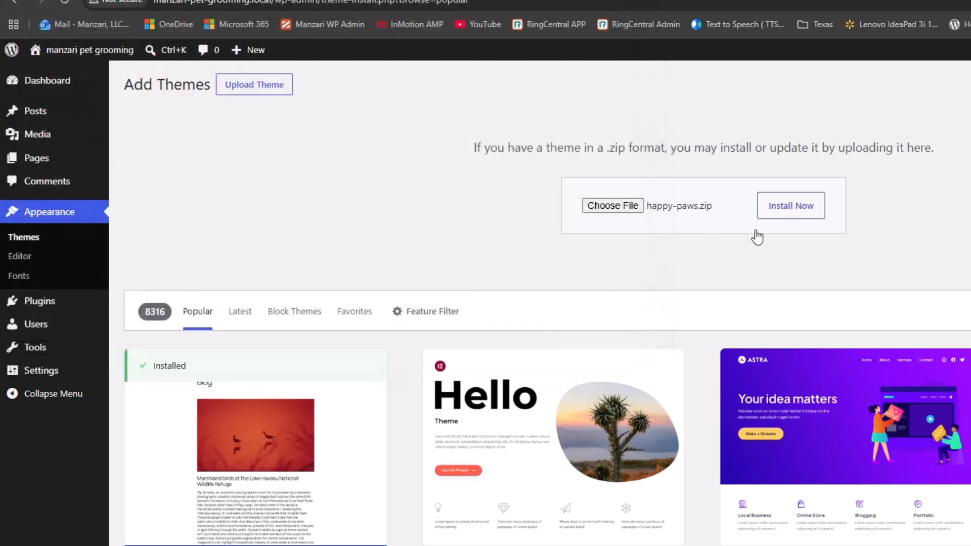
left_click(779, 211)
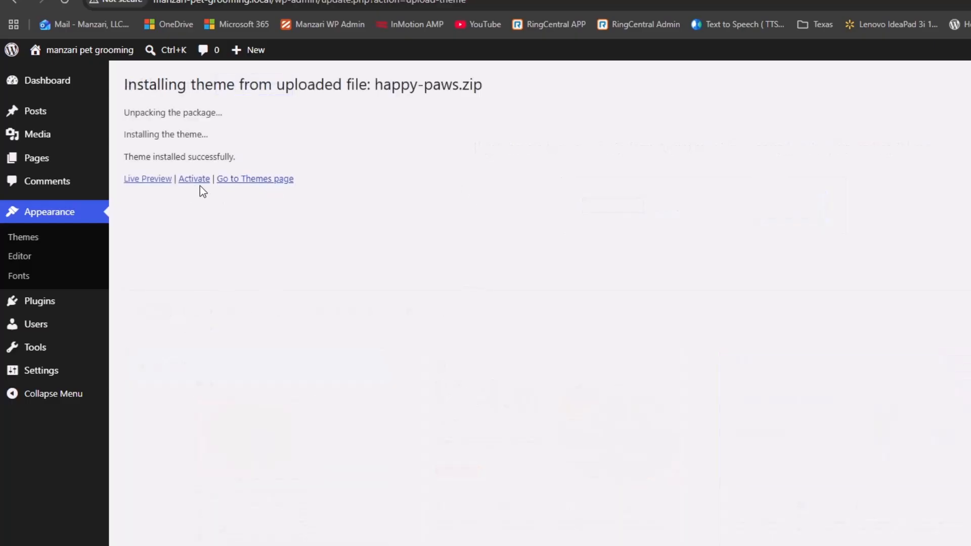
left_click(194, 179)
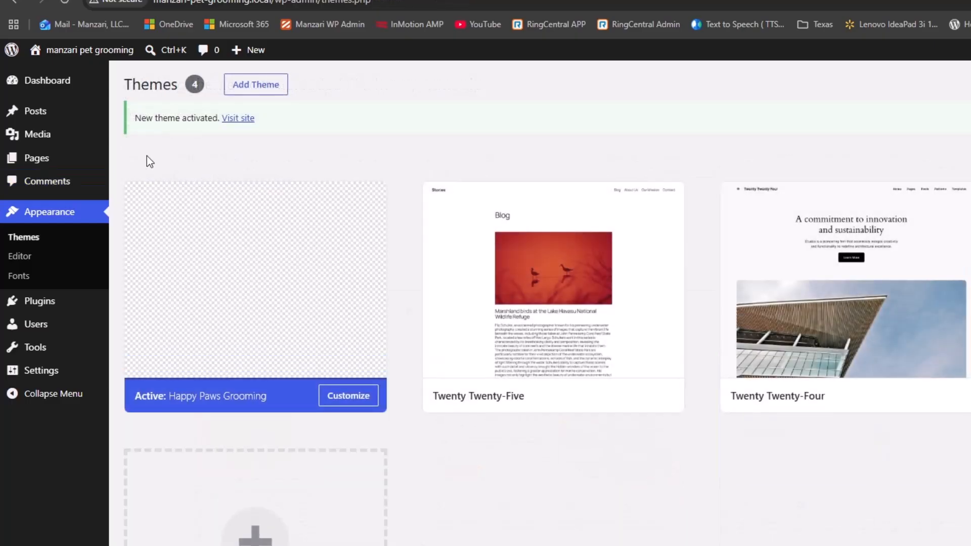
left_click(237, 120)
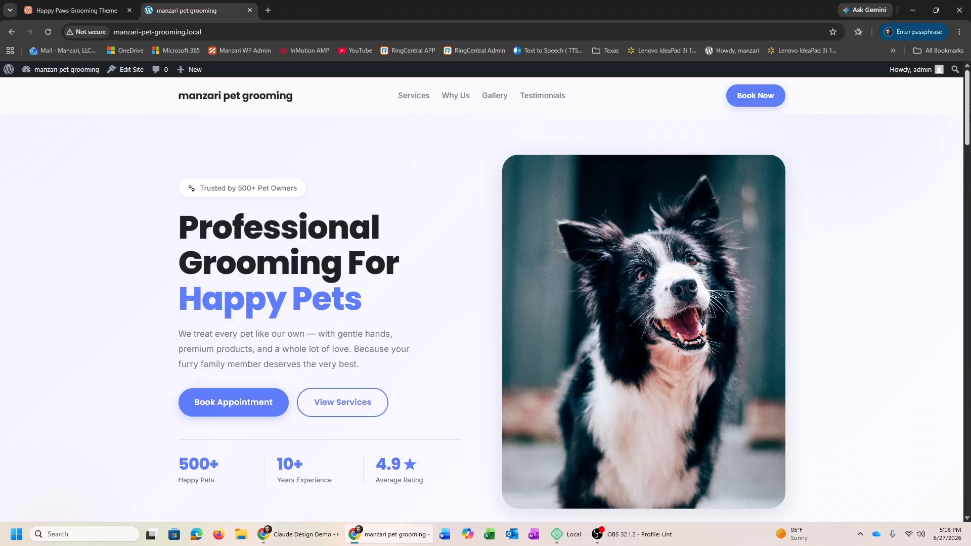
Jump through the live site's Services, Why Us, Gallery and Testimonials sections
left_click(414, 96)
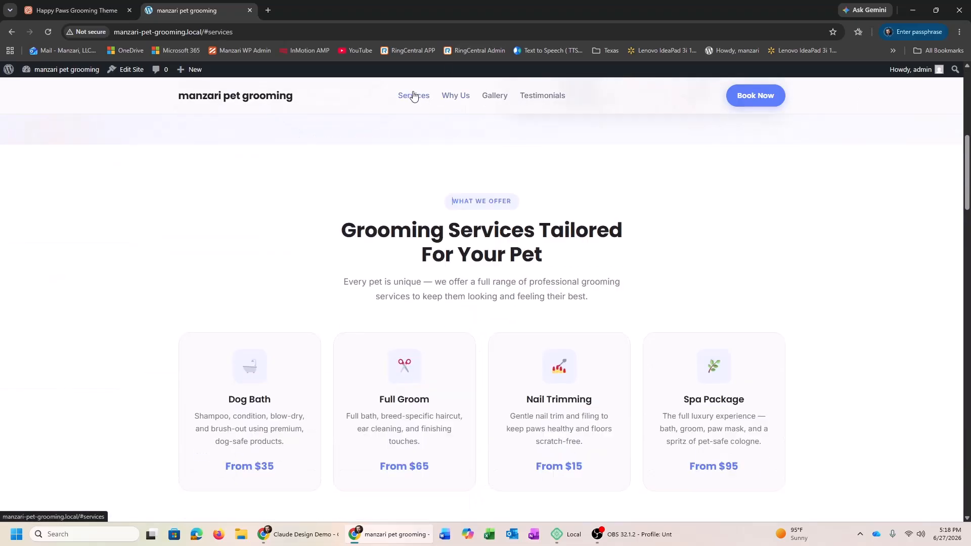
left_click(455, 95)
left_click(495, 96)
left_click(533, 96)
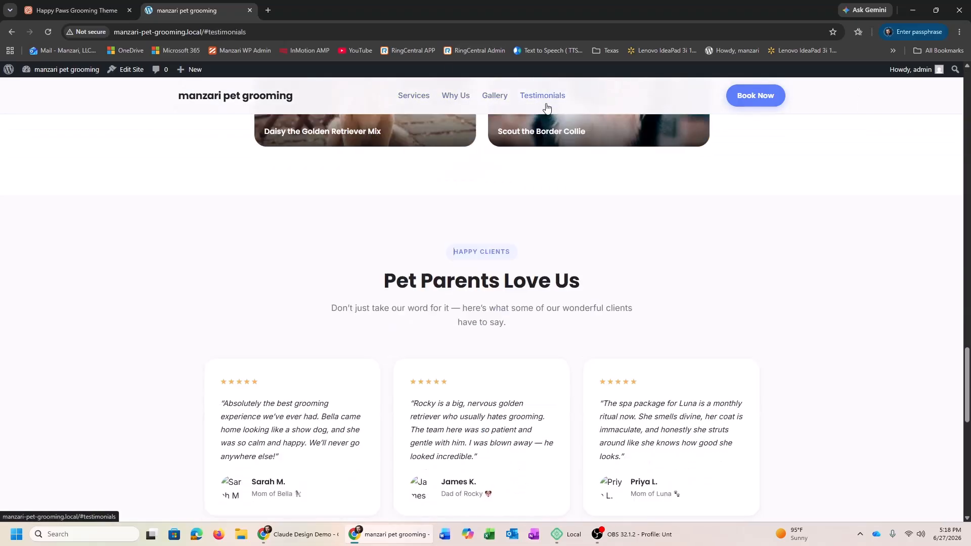
Scroll down to the booking call-to-action and footer, then back to the top
scroll(481, 317, "down", 7)
scroll(481, 317, "down", 2)
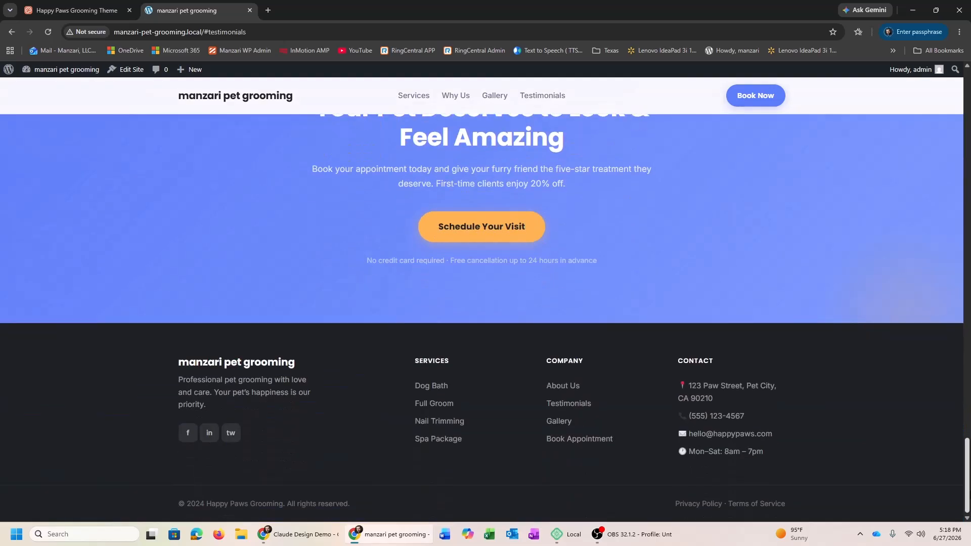
scroll(482, 317, "up", 3)
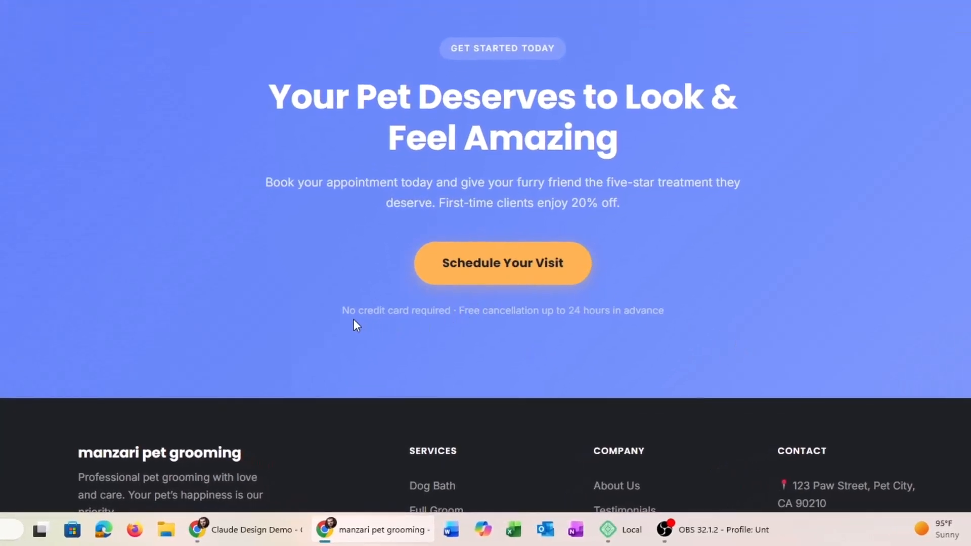
left_click_drag(353, 318, 619, 328)
left_click(620, 329)
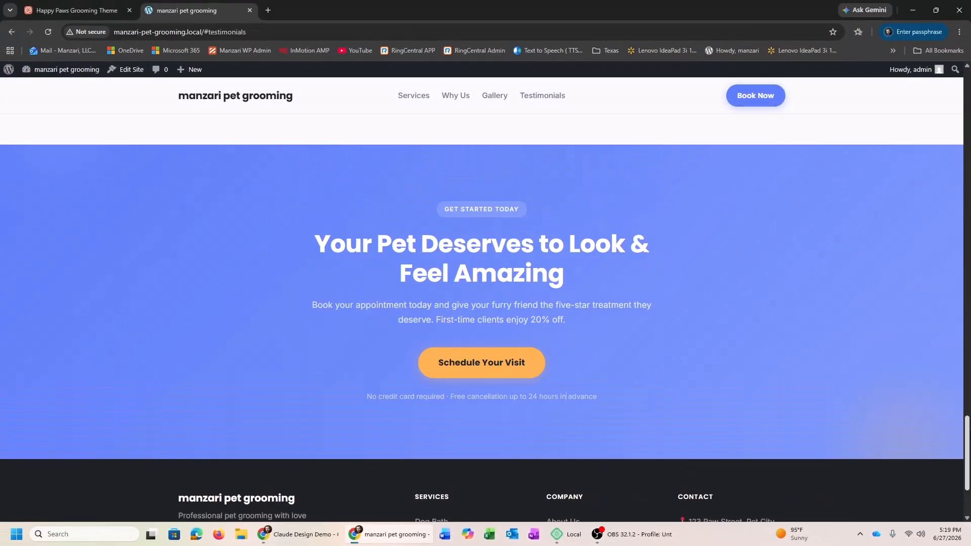
scroll(482, 313, "up", 10)
scroll(481, 313, "up", 10)
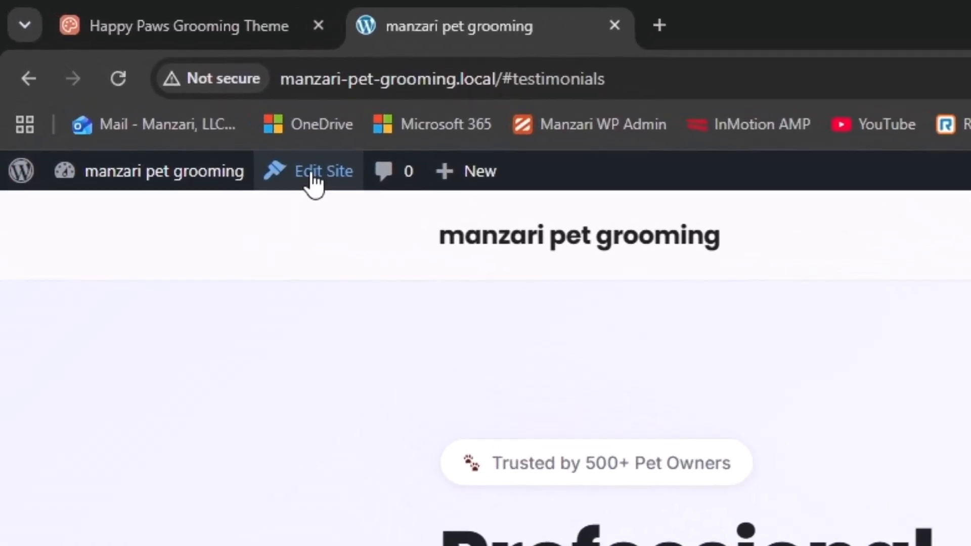
Open the Front Page in the Site Editor and edit the Call To Action pattern
left_click(243, 134)
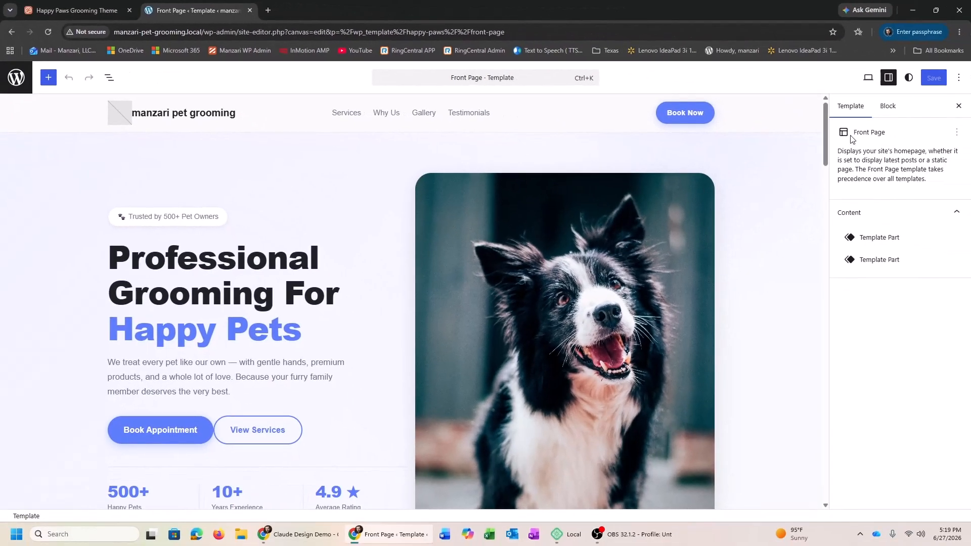
left_click_drag(828, 133, 828, 456)
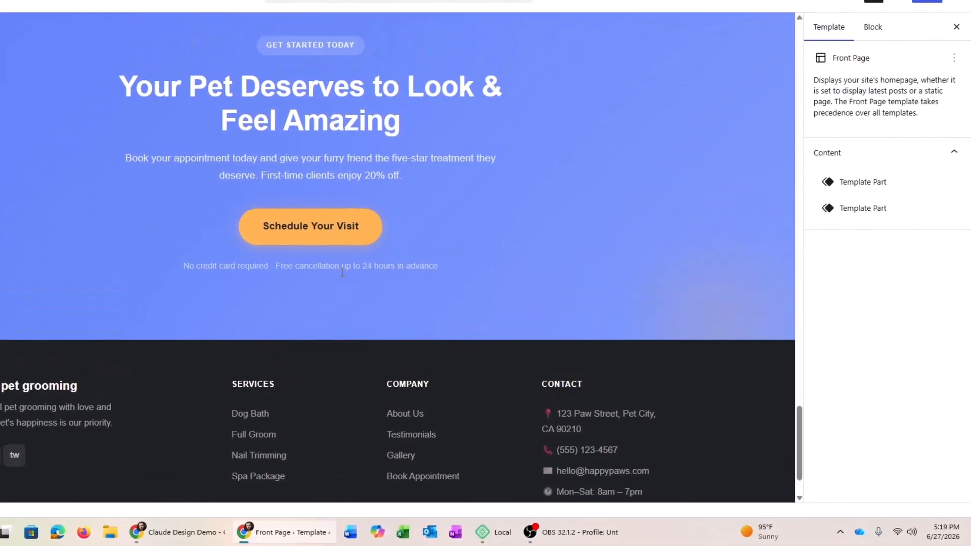
left_click(423, 268)
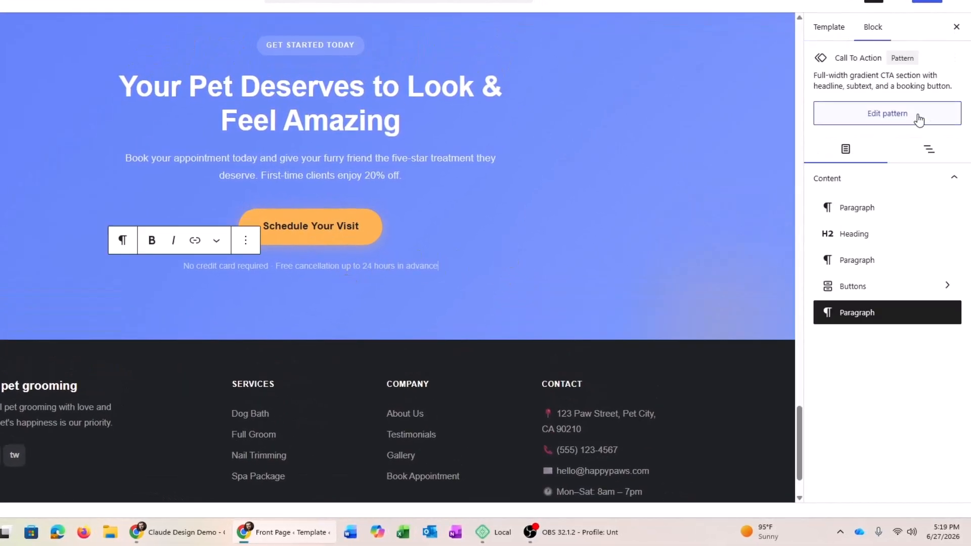
left_click(919, 115)
Give the call-to-action footnote a near-white text colour and make it bold
triple_click(330, 268)
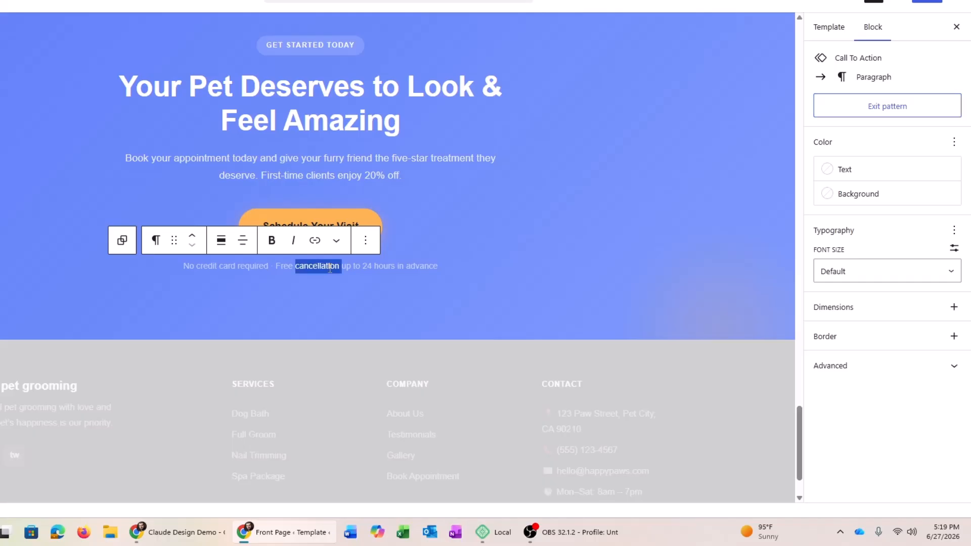
left_click(860, 172)
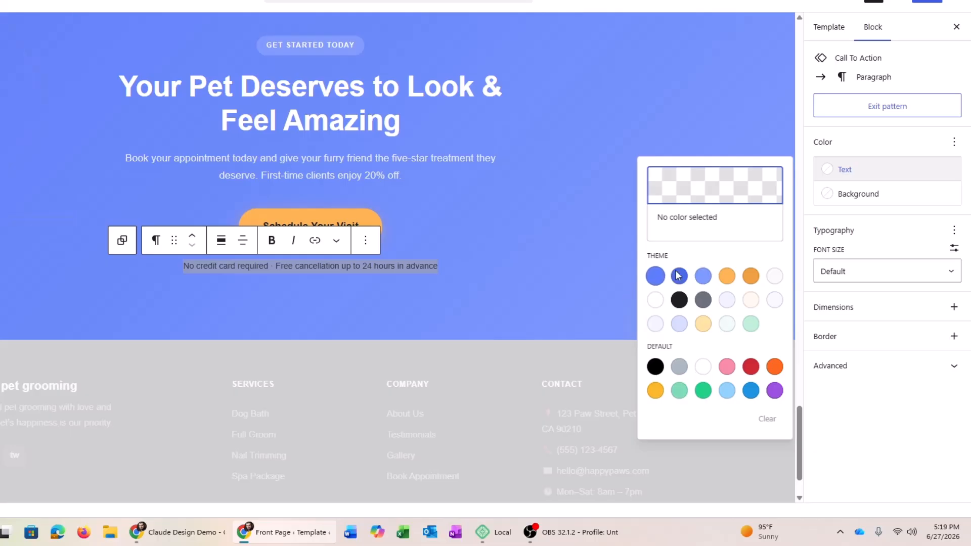
left_click(774, 276)
left_click(392, 276)
left_click(236, 269)
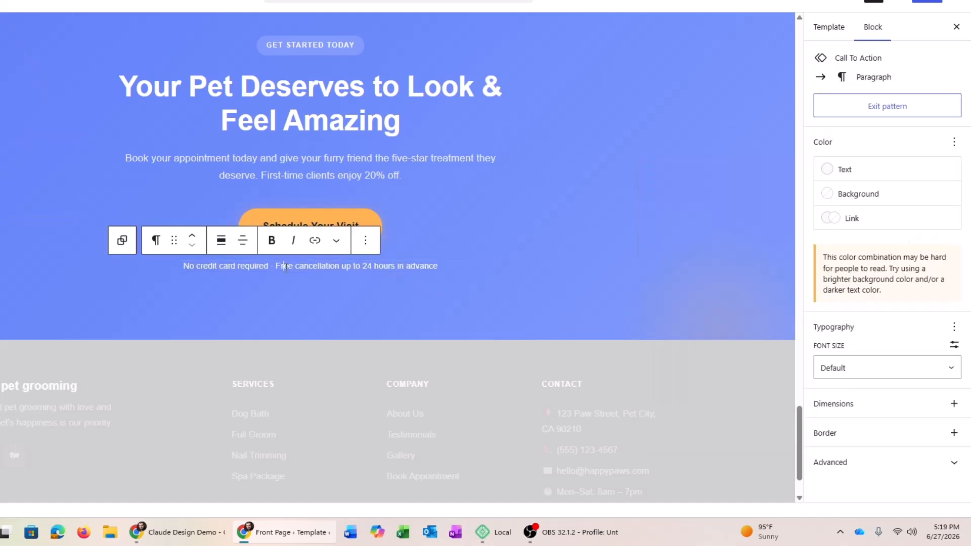
triple_click(286, 266)
key("ctrl+b")
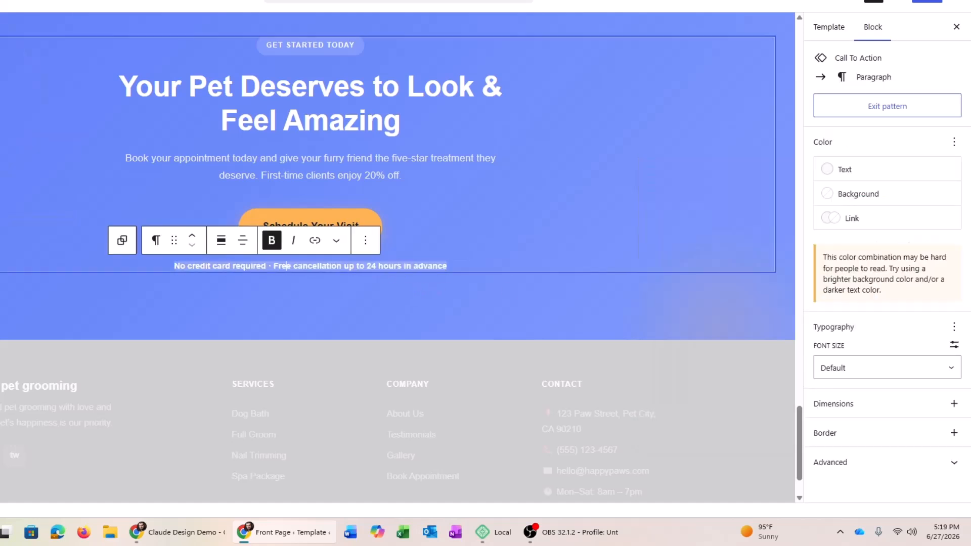
Set the call-to-action description paragraph's text colour to near-white #FAFAFA
triple_click(309, 170)
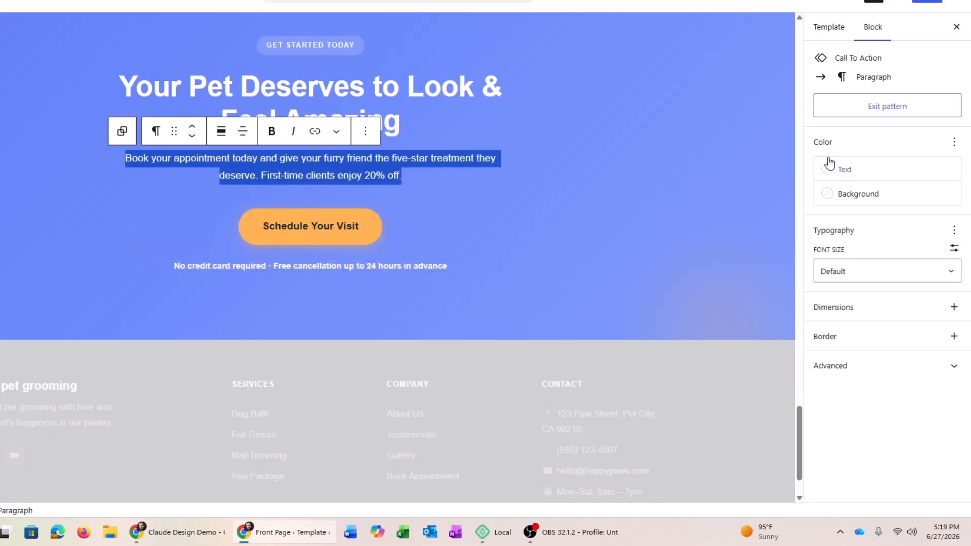
left_click(914, 174)
left_click(774, 276)
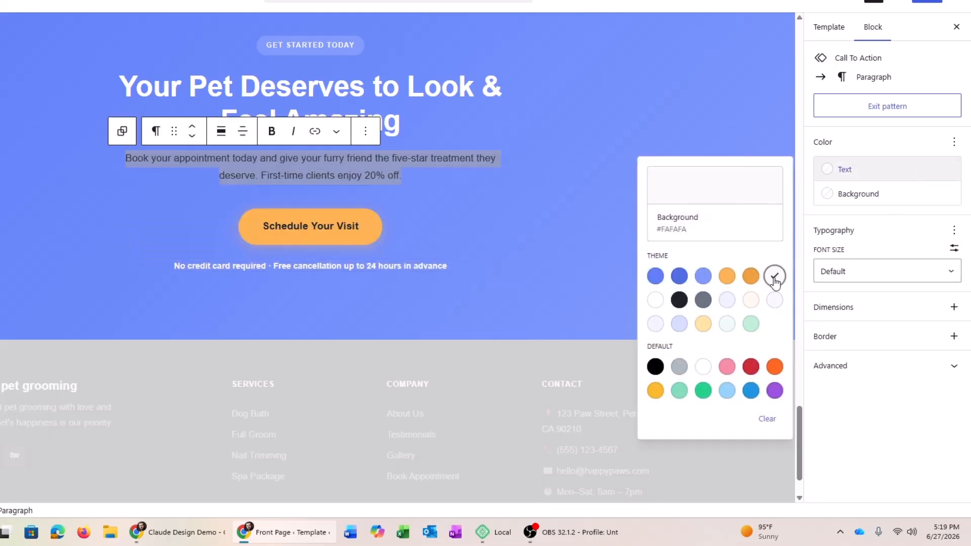
left_click(350, 250)
scroll(442, 250, "up", 15)
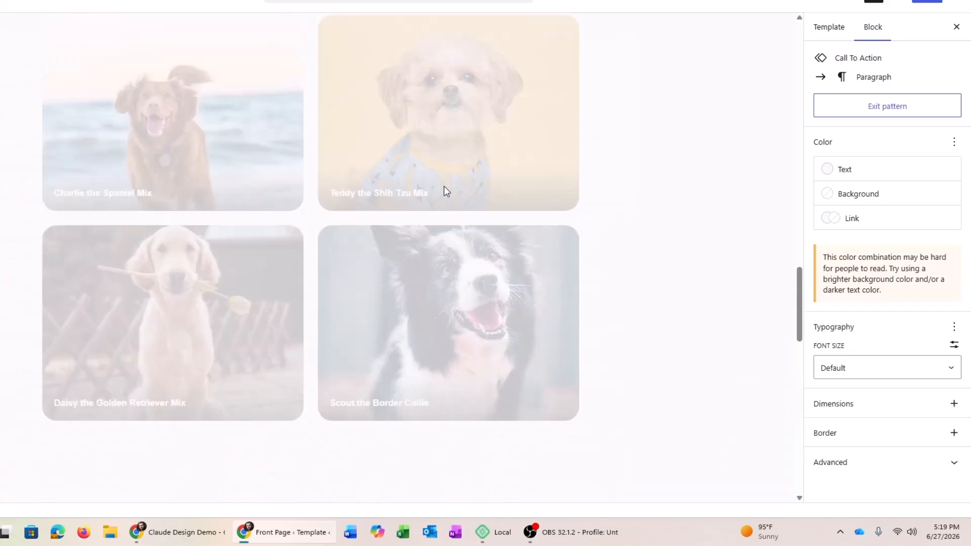
Edit the Why Choose Us pattern and give the Easy Scheduling card the Light Accent background
left_click(443, 185)
scroll(440, 184, "up", 10)
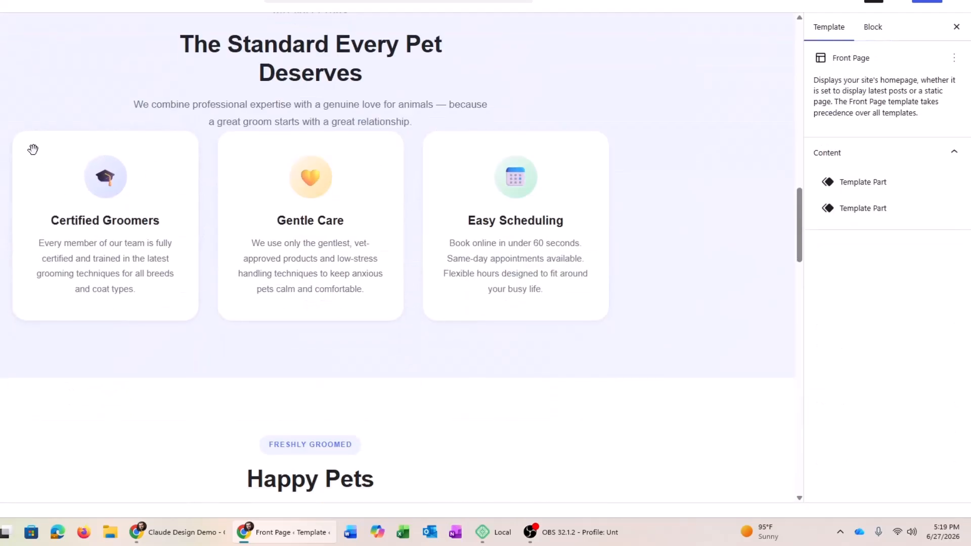
left_click(441, 159)
left_click(873, 119)
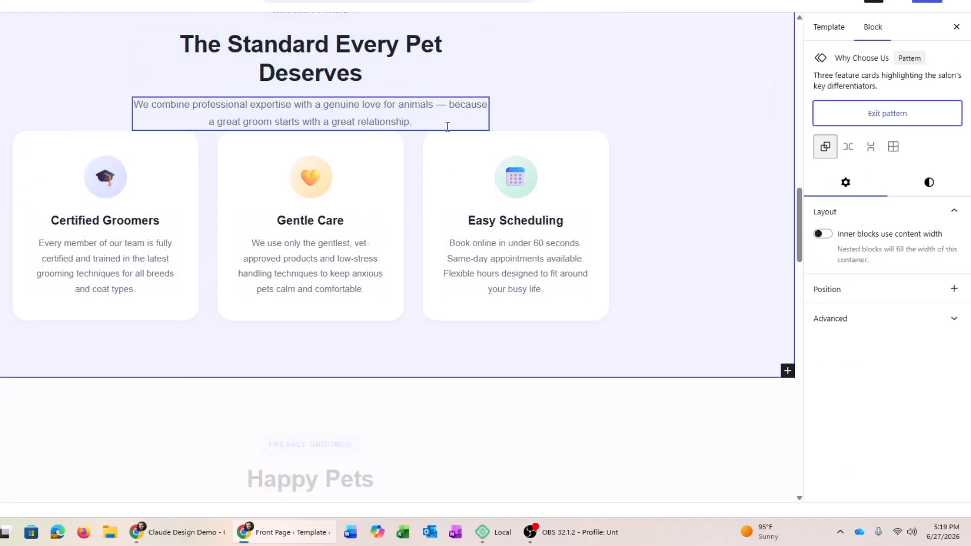
left_click(445, 145)
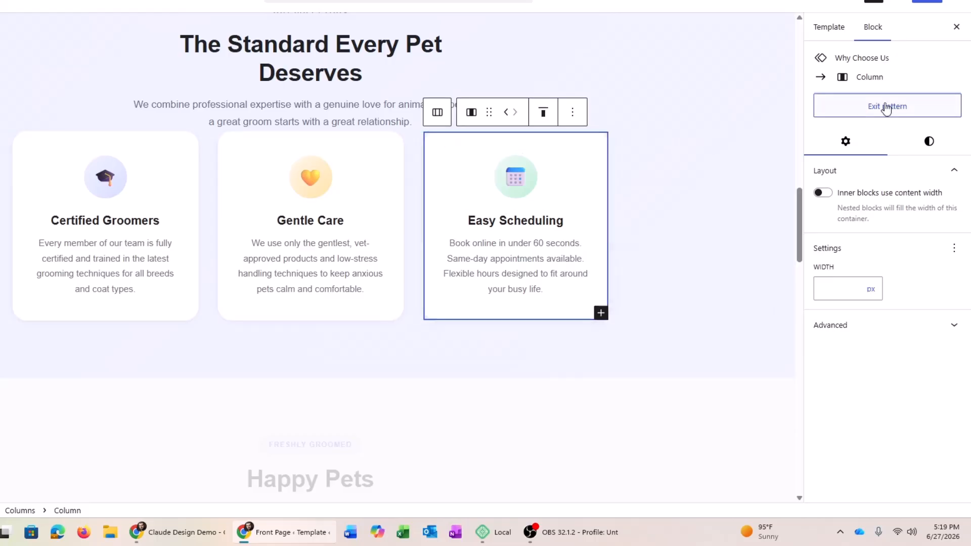
left_click(928, 142)
left_click(887, 230)
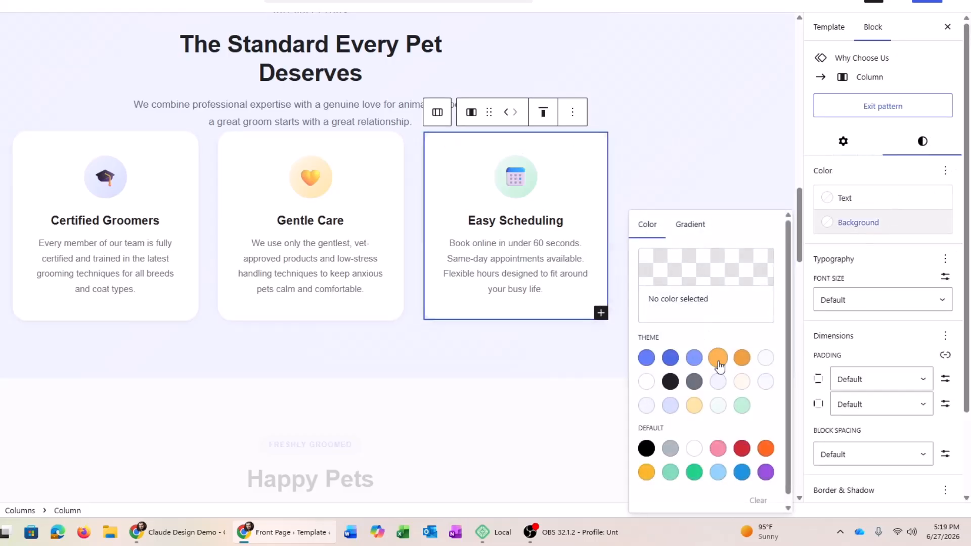
left_click(694, 406)
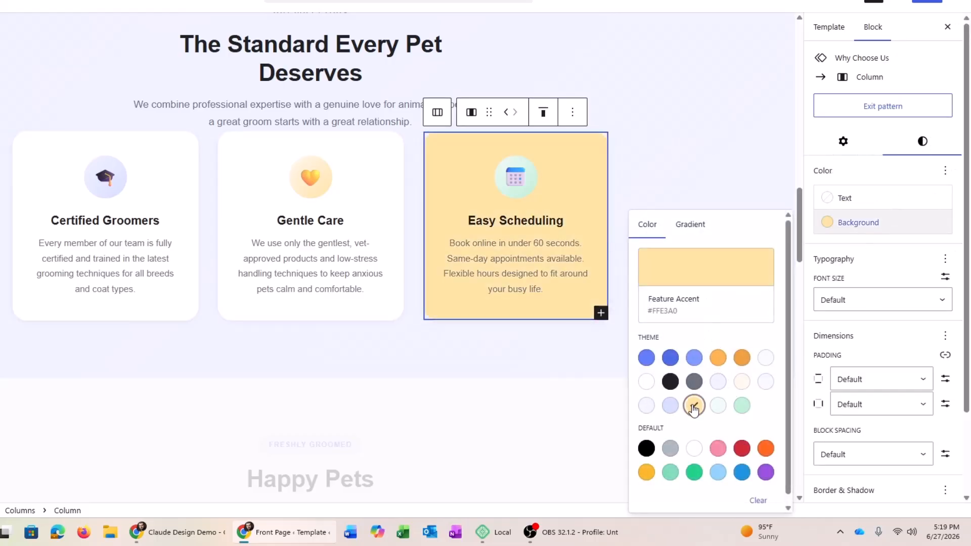
left_click(742, 381)
Apply the same Light Accent background to the Gentle Care and Certified Groomers cards
left_click(233, 152)
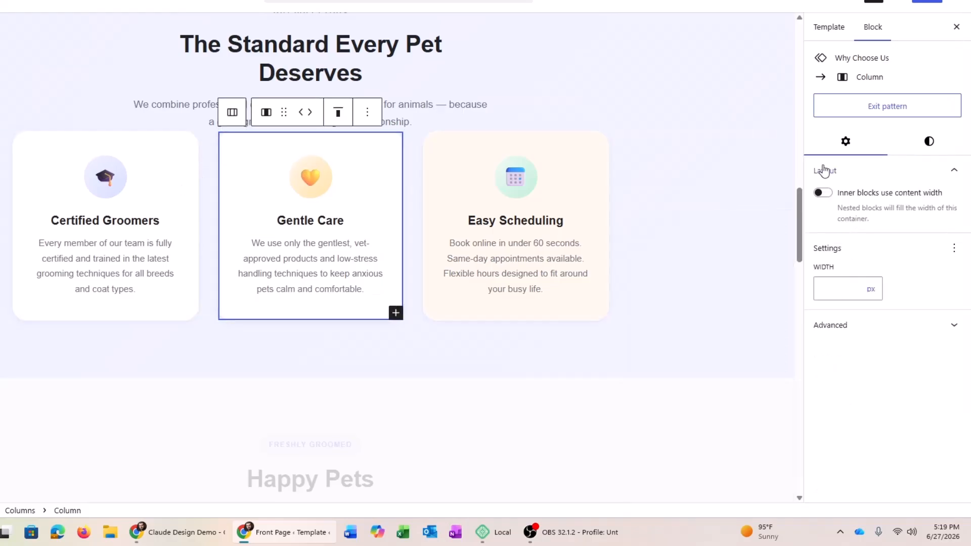
left_click(924, 142)
left_click(880, 225)
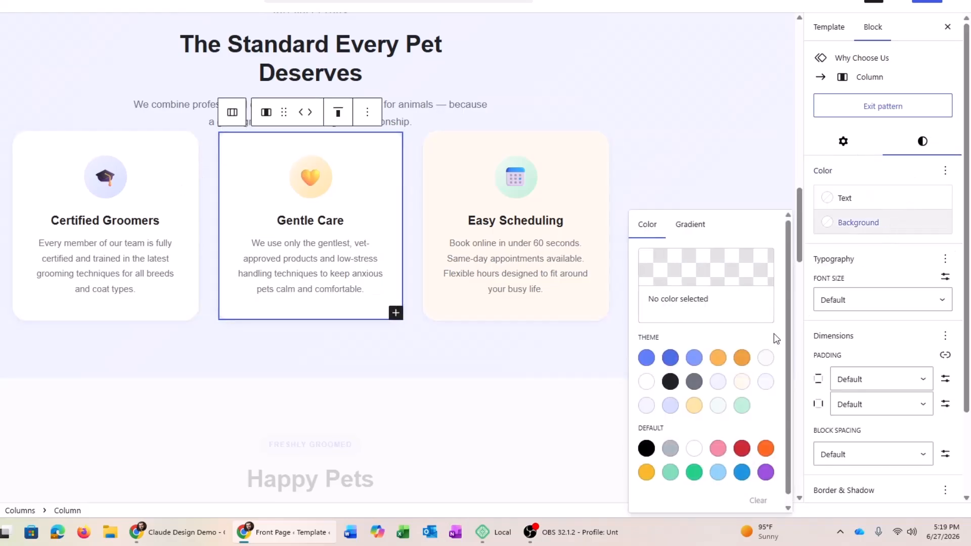
left_click(743, 380)
left_click(30, 153)
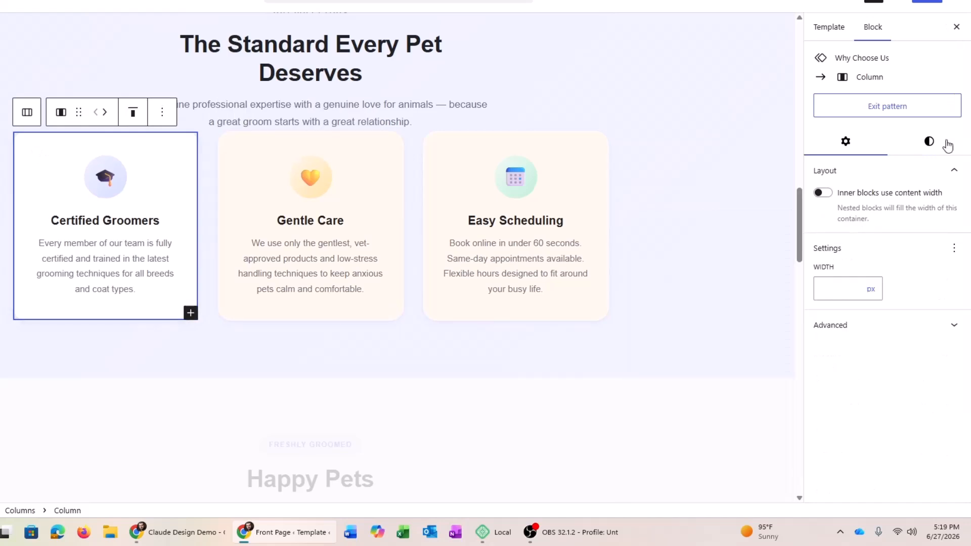
left_click(943, 143)
left_click(885, 225)
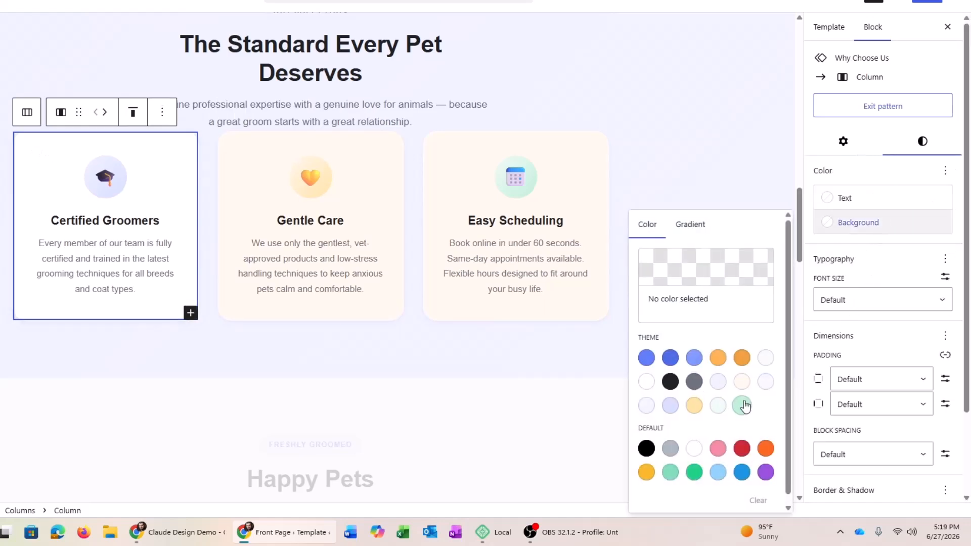
left_click(743, 380)
left_click(469, 121)
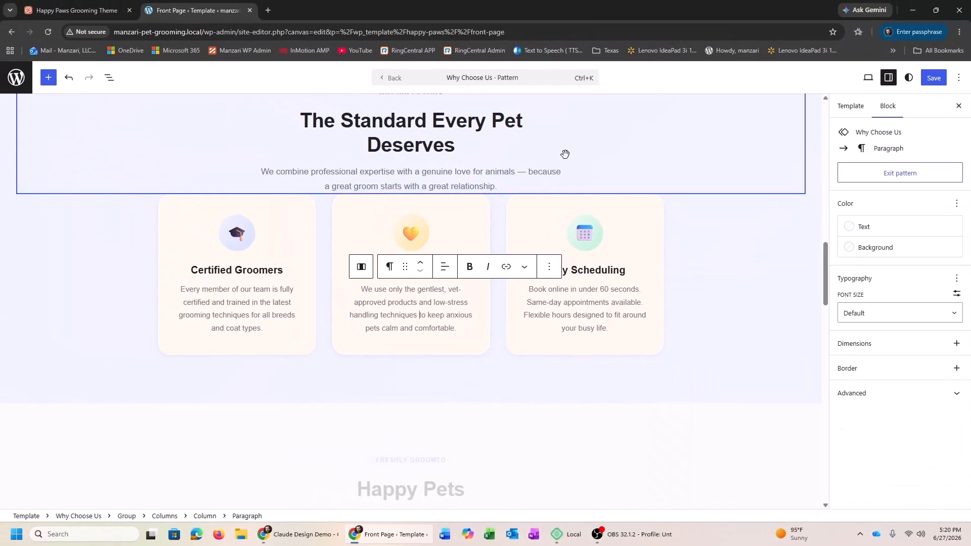
Type placeholder text into the intro paragraph and the Gentle Care card description
type("safsadfsadf dsafjasdjfasd")
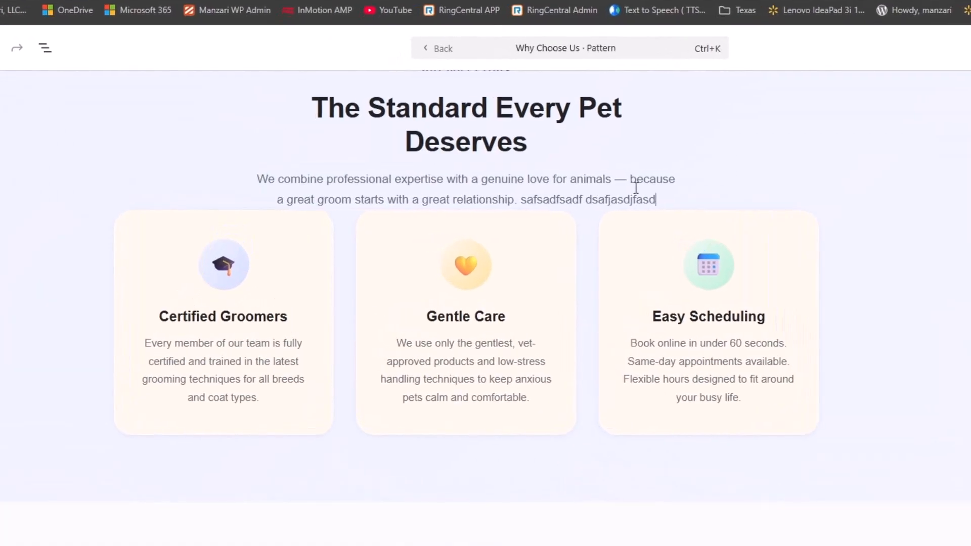
scroll(639, 190, "up", 2)
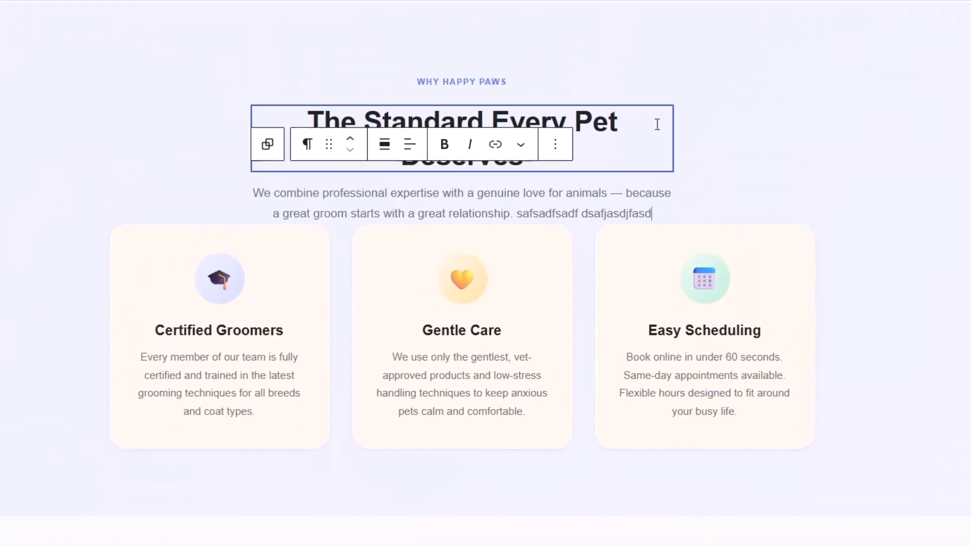
left_click(530, 399)
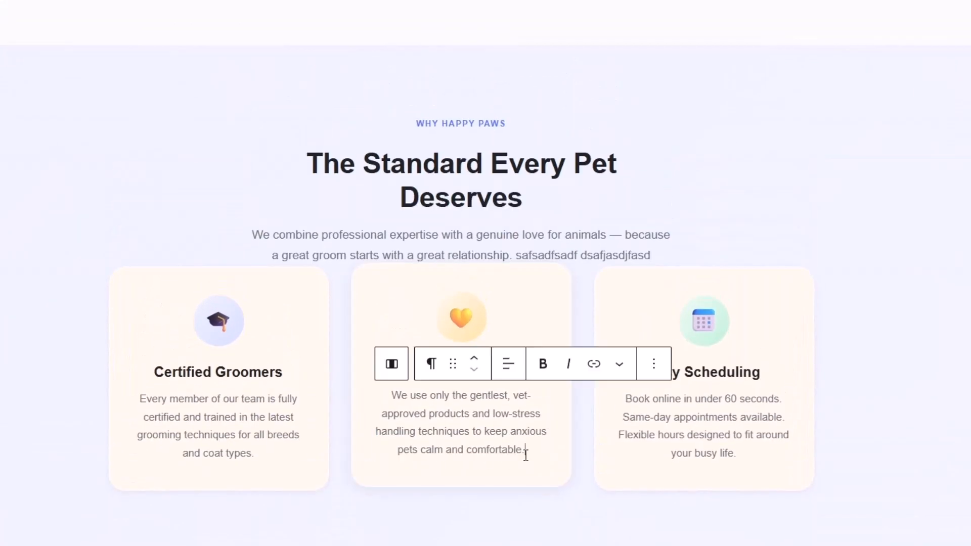
type("dfasdfsadfasdsda")
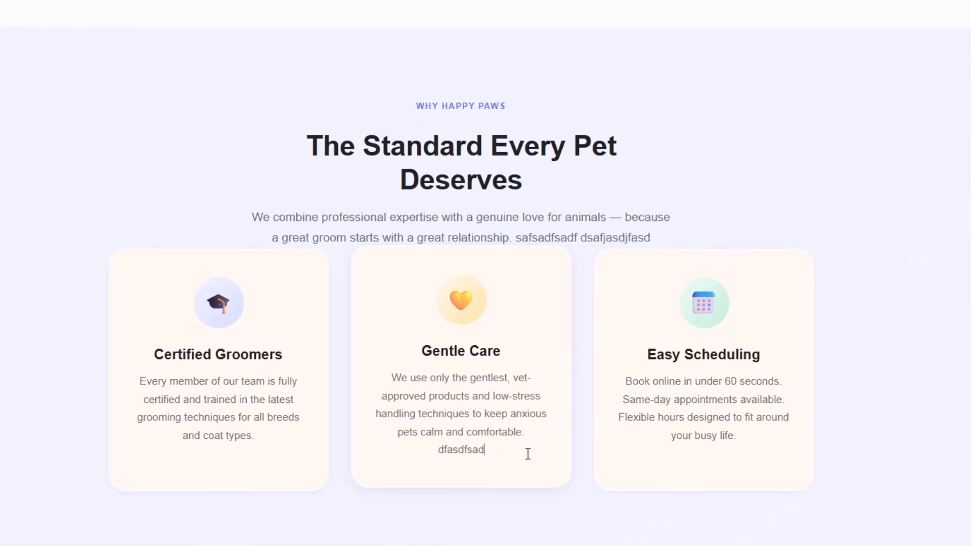
left_click(793, 409)
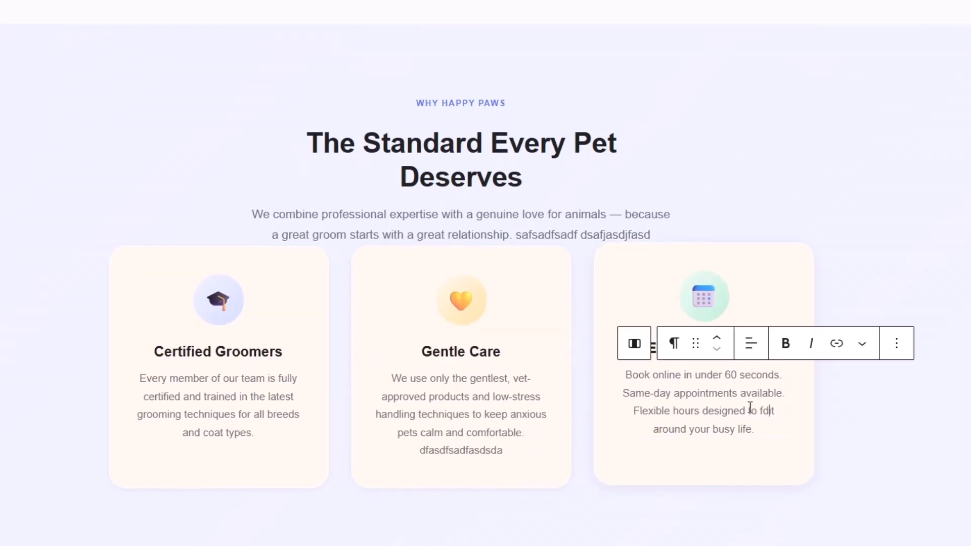
scroll(596, 136, "up", 3)
scroll(596, 133, "up", 10)
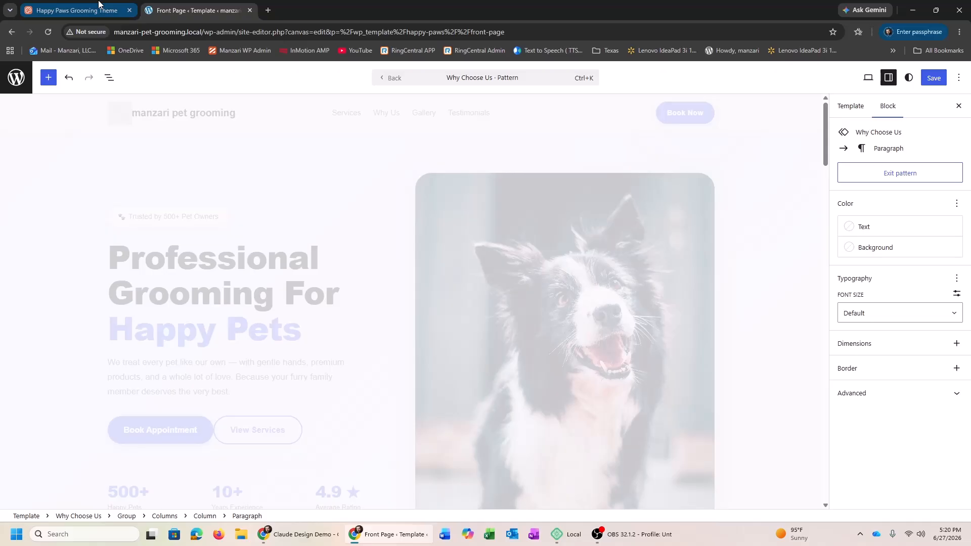
Glance at the Claude Design preview, then exit back to the Front Page template
left_click(99, 4)
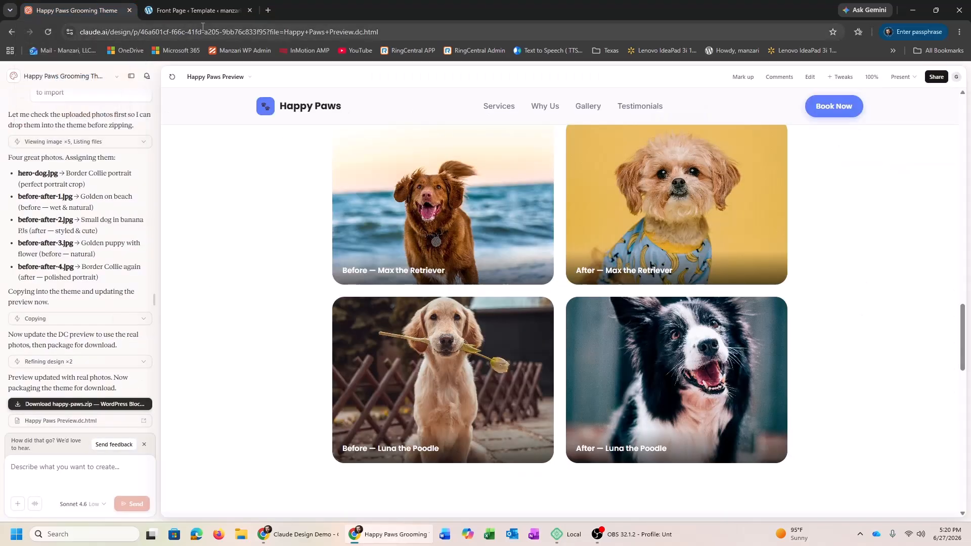
left_click(195, 10)
left_click(336, 275)
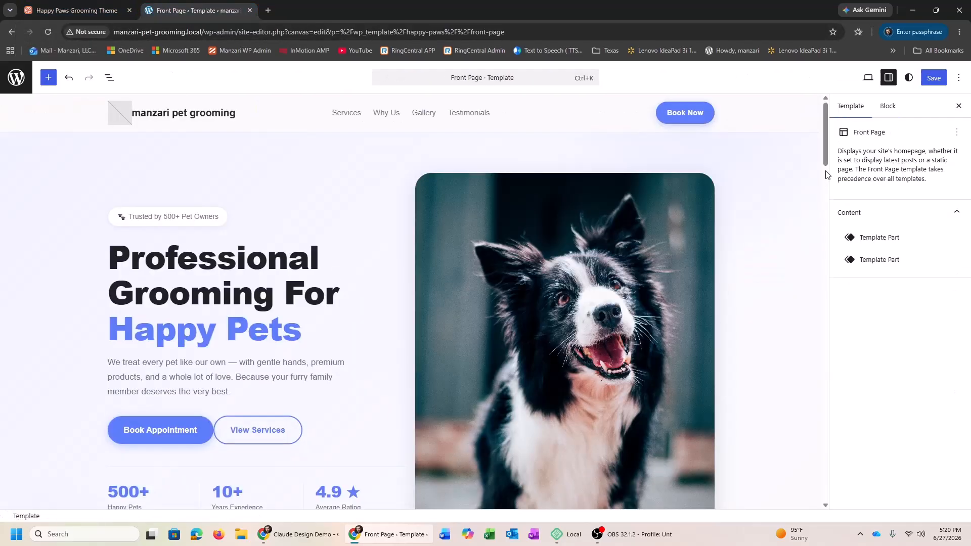